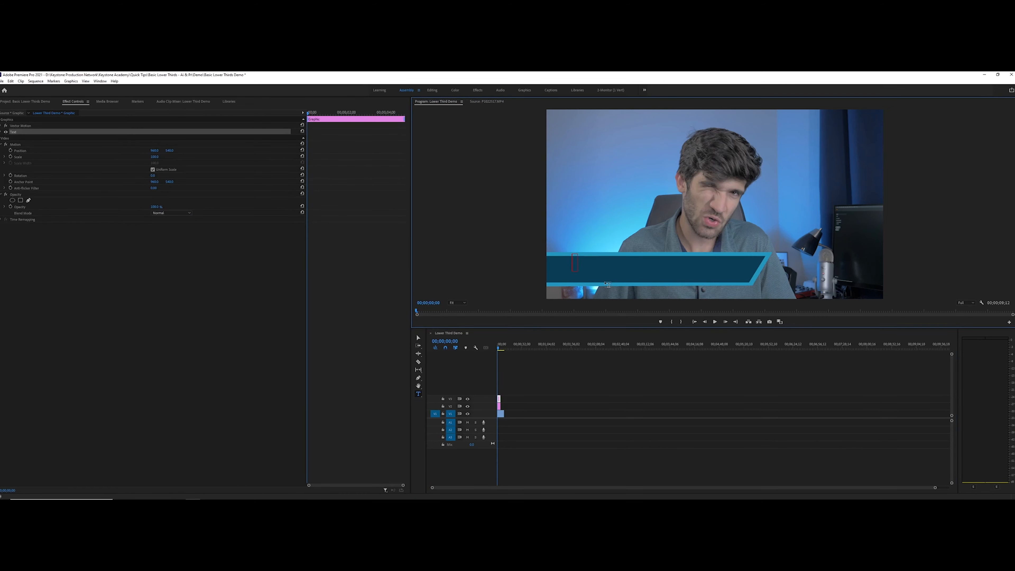
Step: Enter the title "How to Make a Lower 3rd" on the banner and set its font to Kanit
text(How to Make)
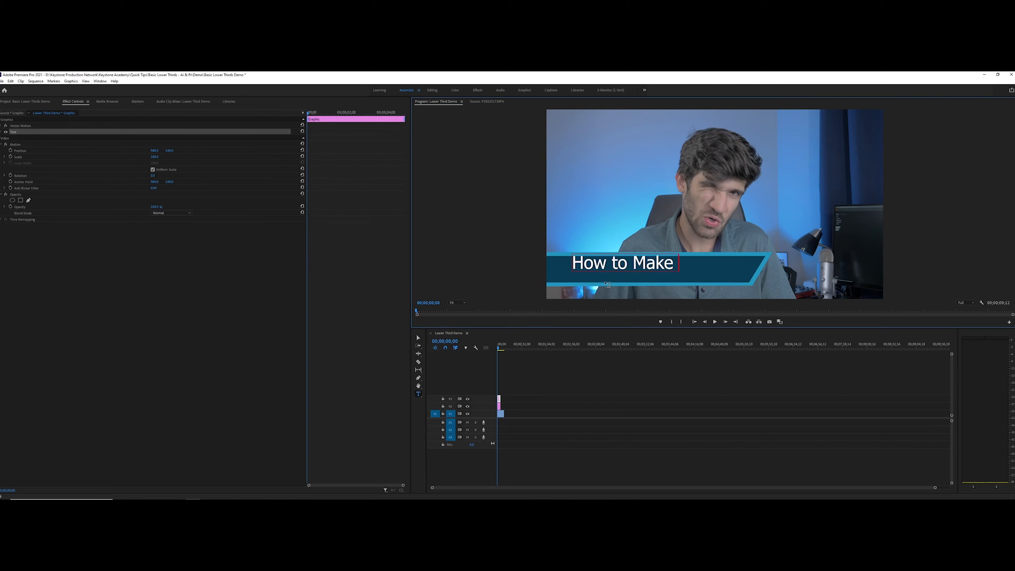
text( a Lower 3rd)
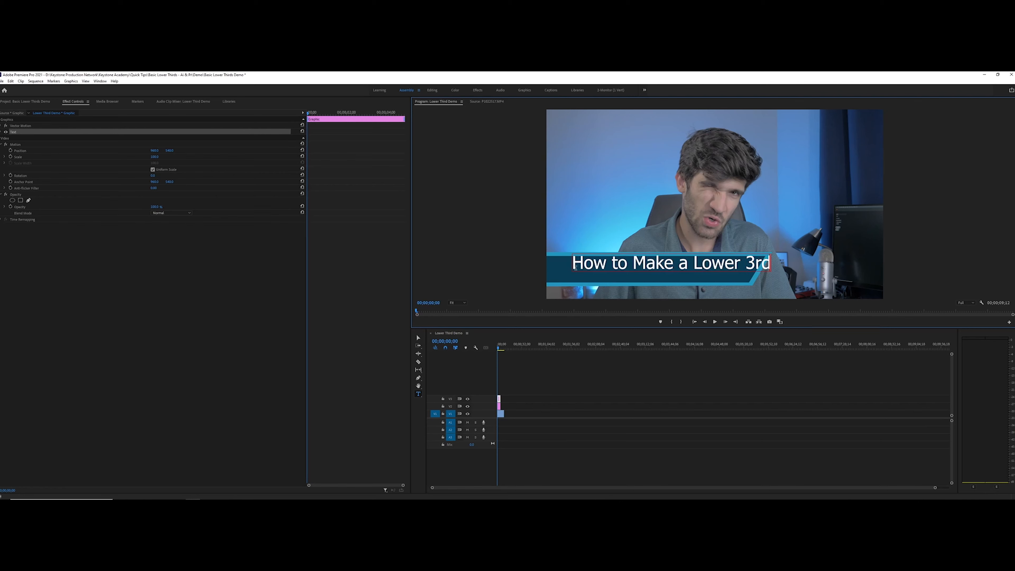
drag(574, 267, 794, 271)
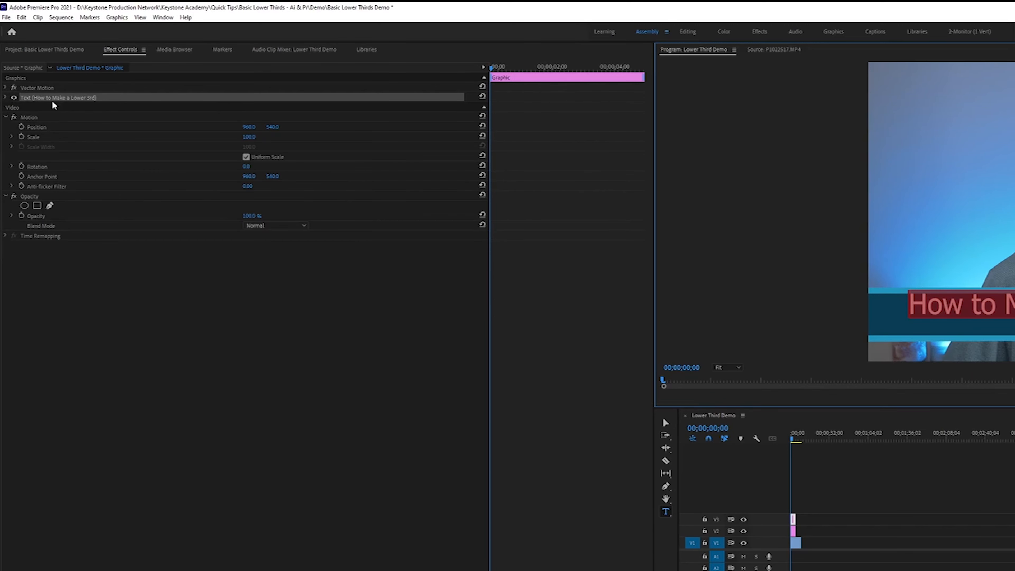
click(6, 98)
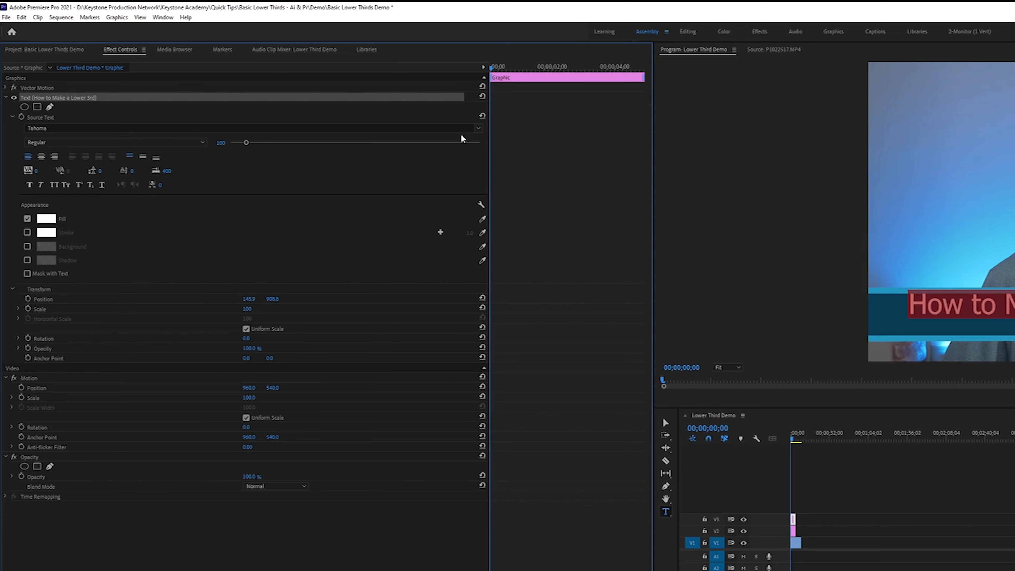
click(479, 129)
scroll(108, 228, down, 5)
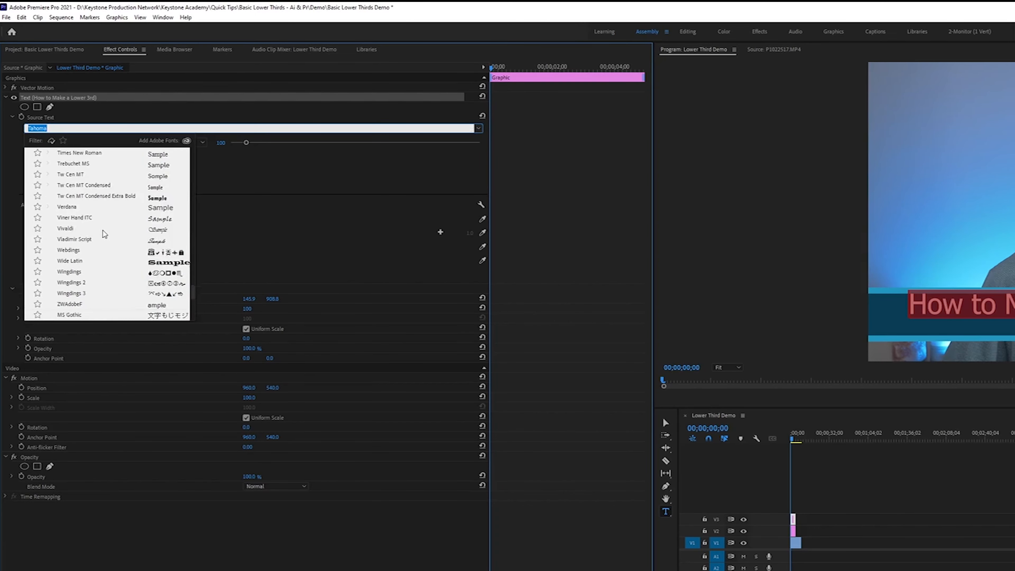
scroll(114, 226, down, 10)
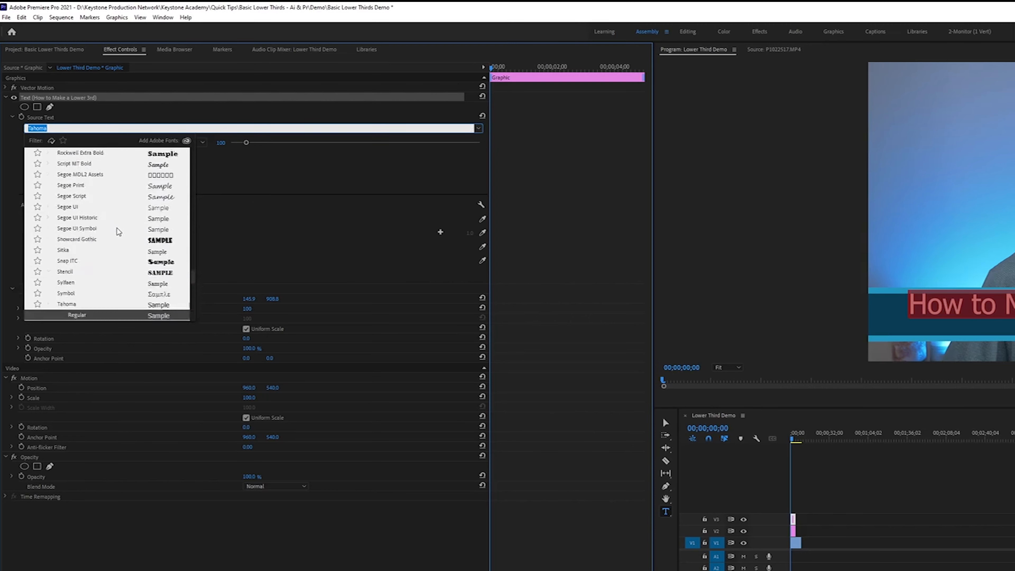
scroll(124, 234, up, 10)
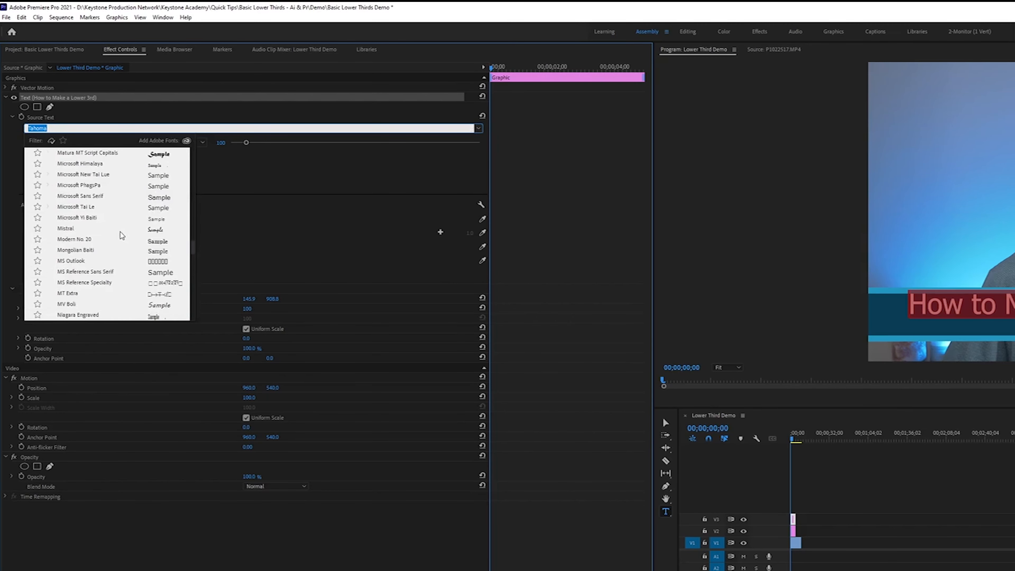
scroll(126, 238, up, 5)
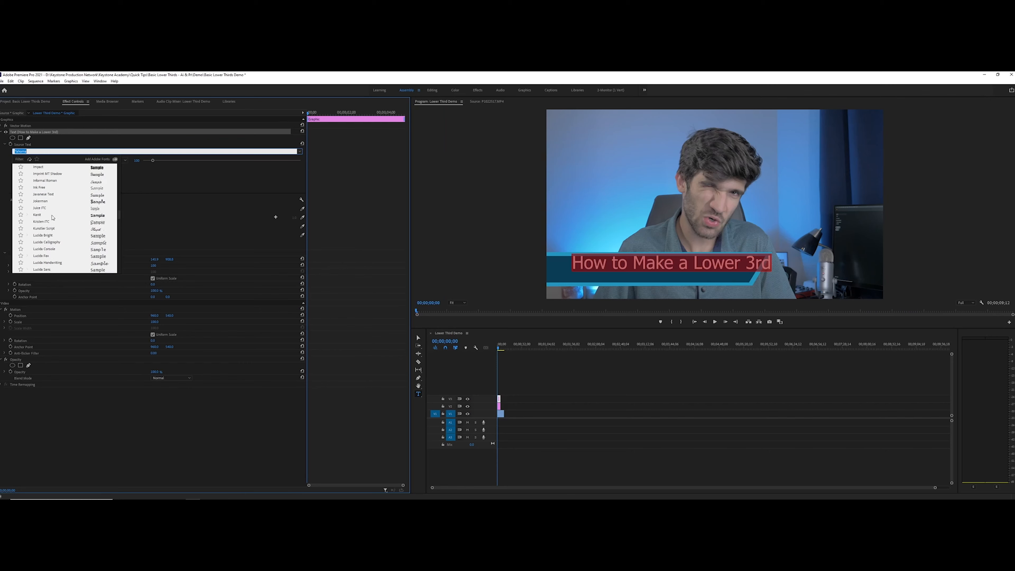
click(37, 214)
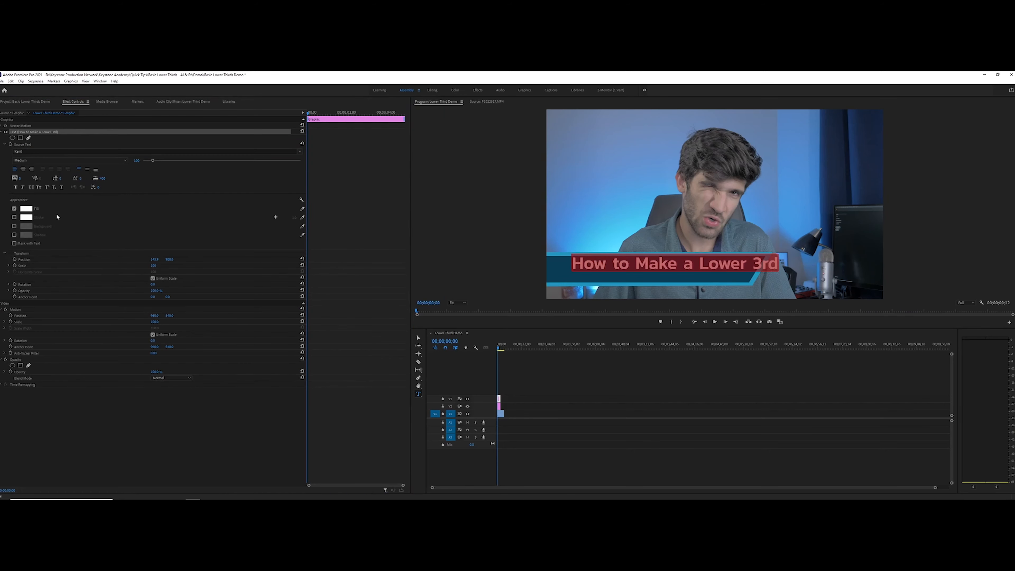
Step: Set the font size of the whole title text to 80
click(625, 276)
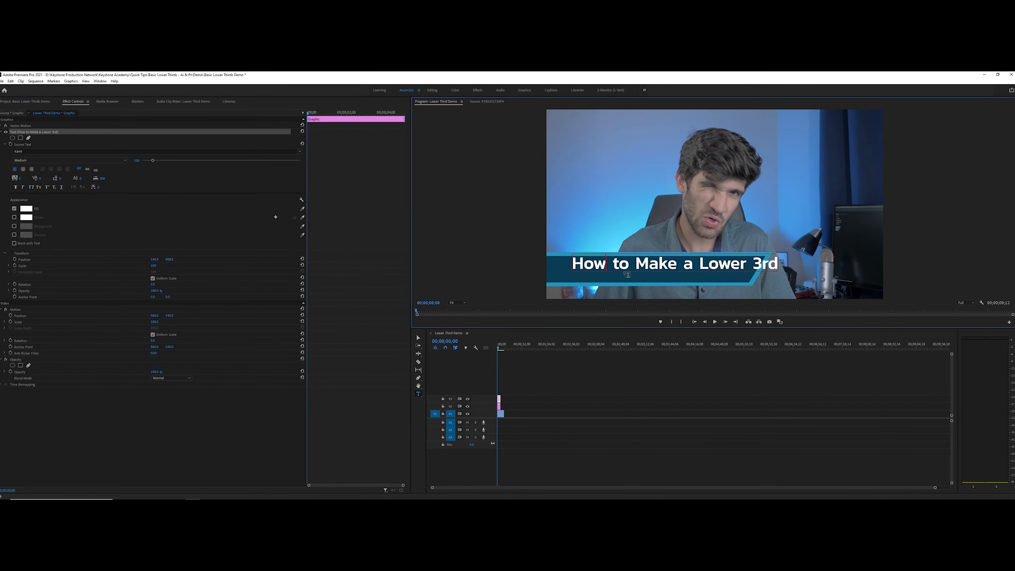
drag(572, 265, 835, 268)
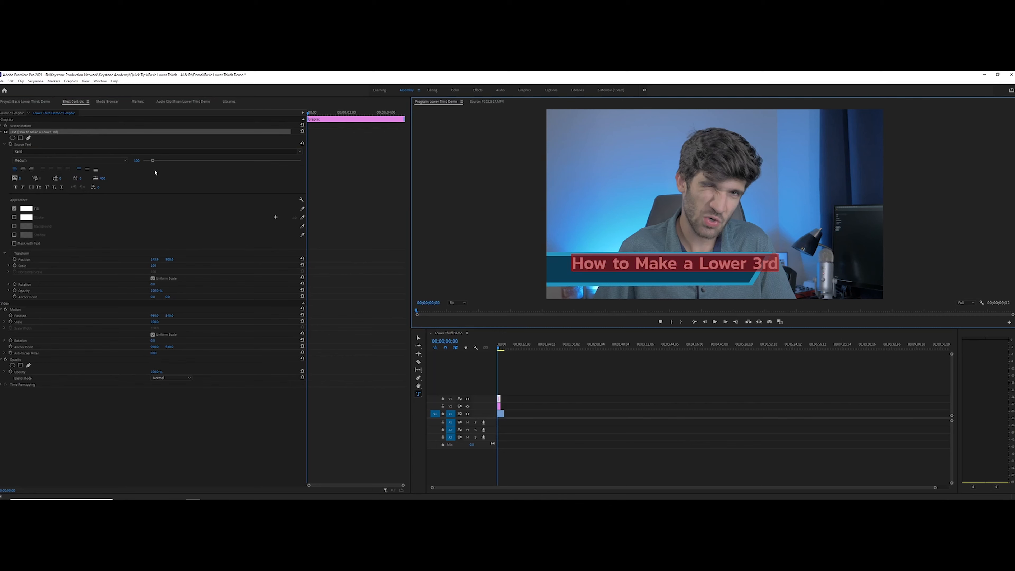
drag(152, 160, 150, 162)
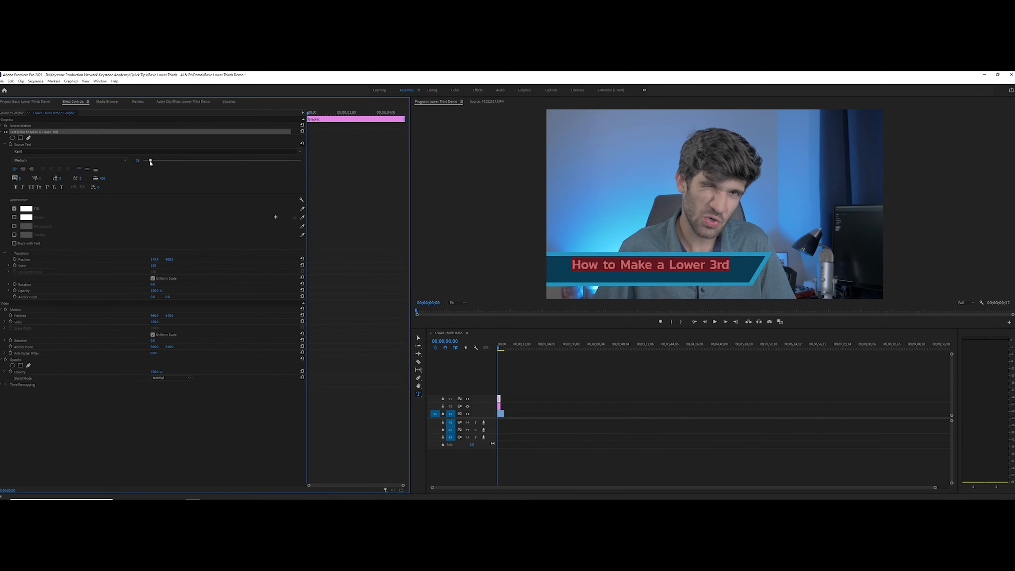
click(138, 161)
text(80)
key(Return)
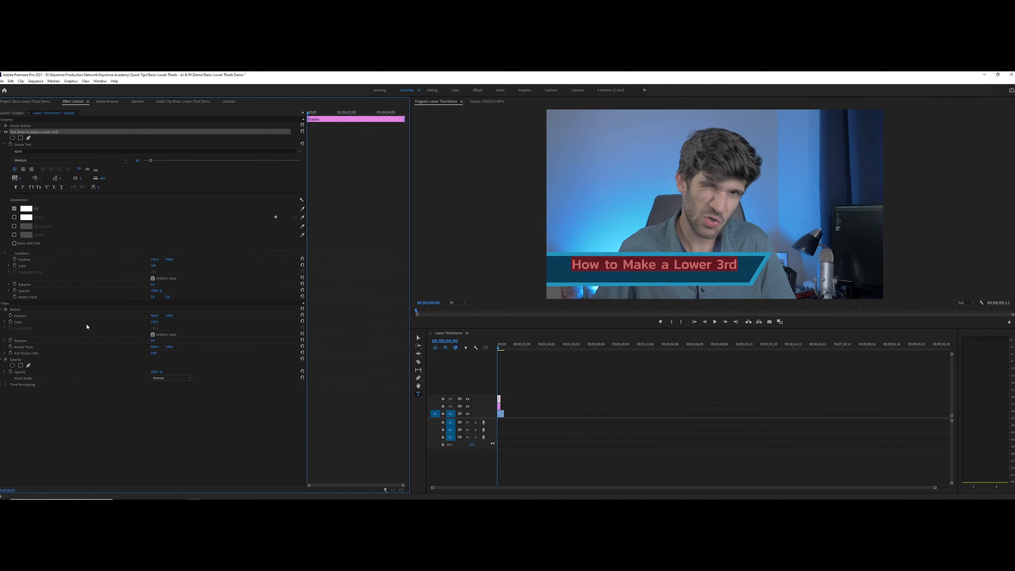
Step: Reposition the title slightly left on the banner and near its upper edge, leaving room for a second line
drag(170, 260, 146, 260)
click(517, 432)
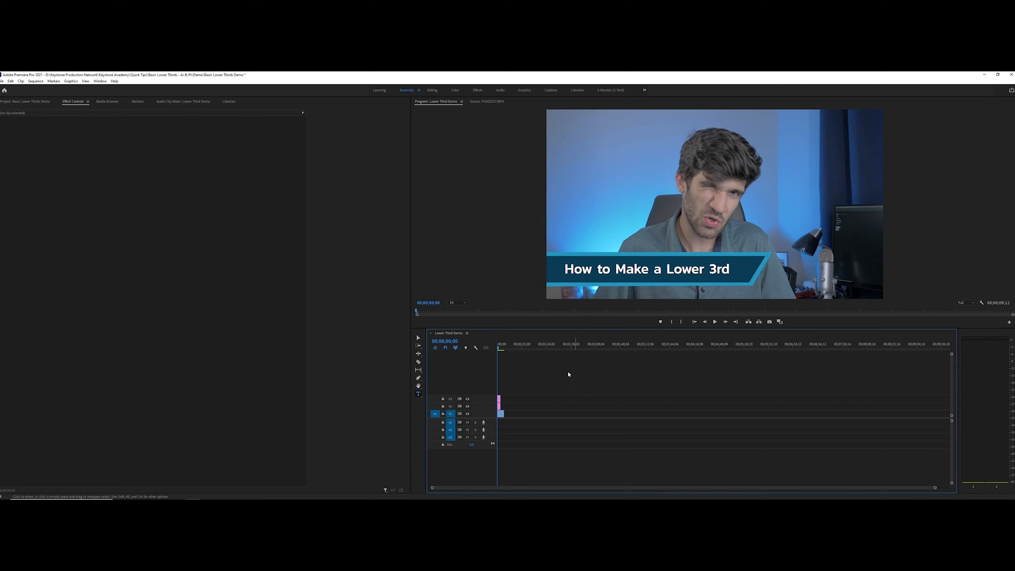
click(498, 398)
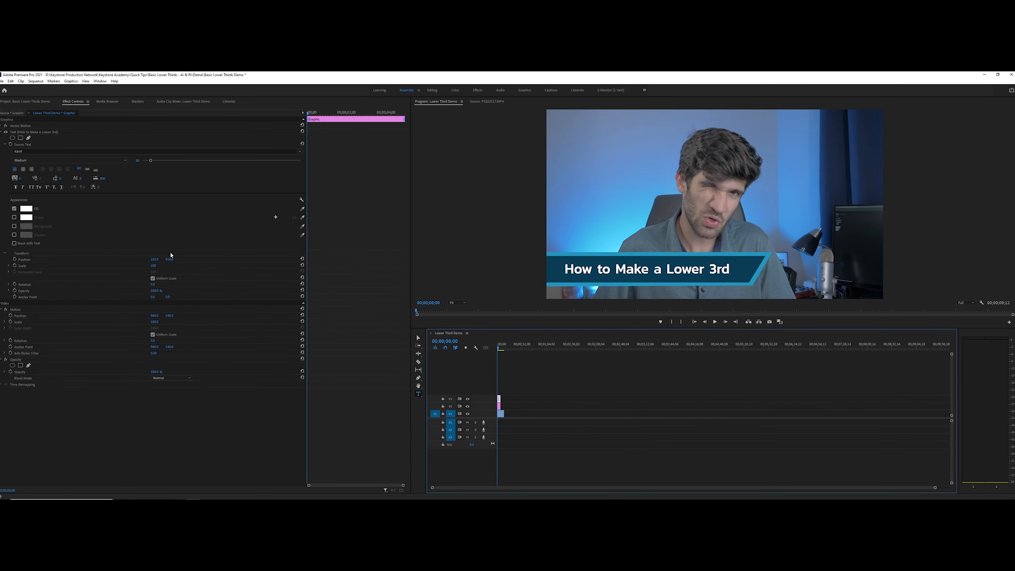
drag(170, 260, 163, 260)
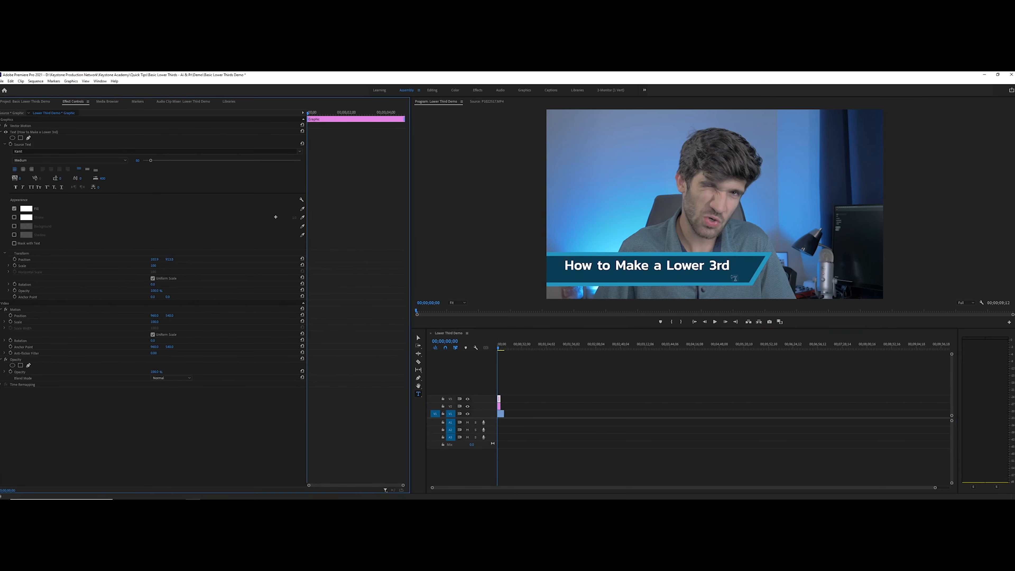
Step: Add the second line "A Video by Keystone Production Network" under the title and reduce its font size to fit the banner
click(727, 265)
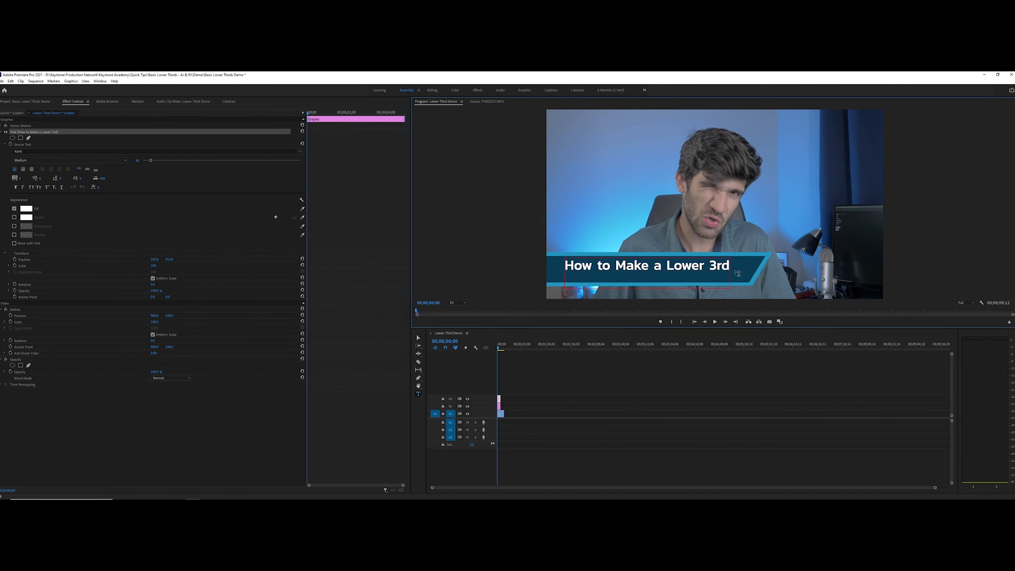
text(A Video by Keystone)
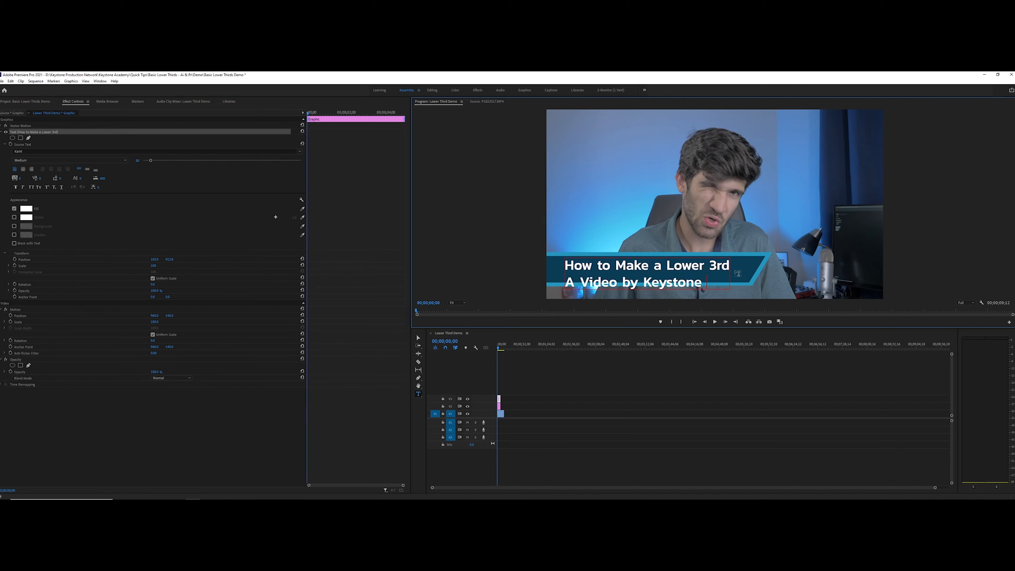
text( Production Network)
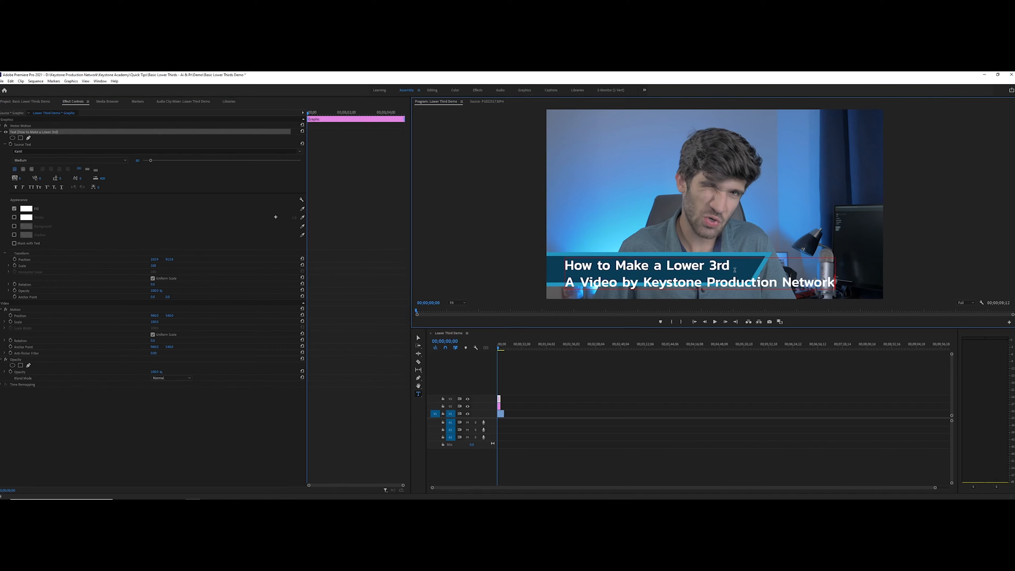
drag(564, 282, 855, 287)
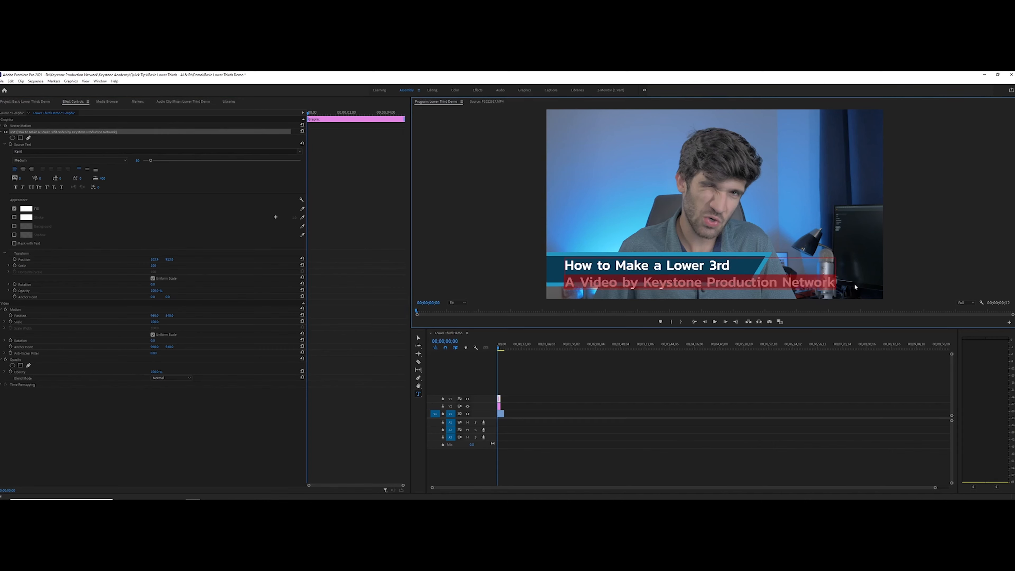
drag(151, 161, 148, 161)
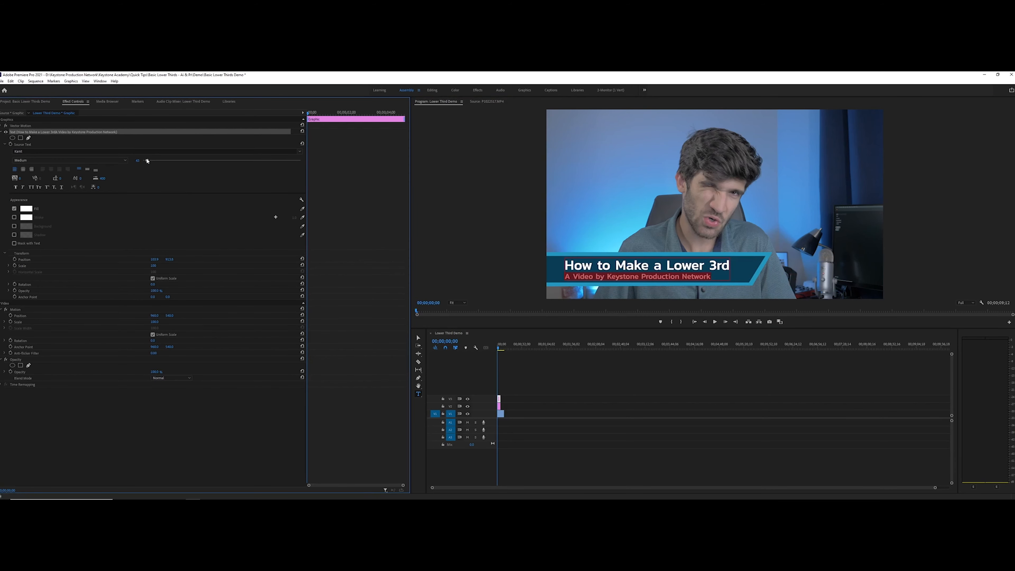
click(526, 380)
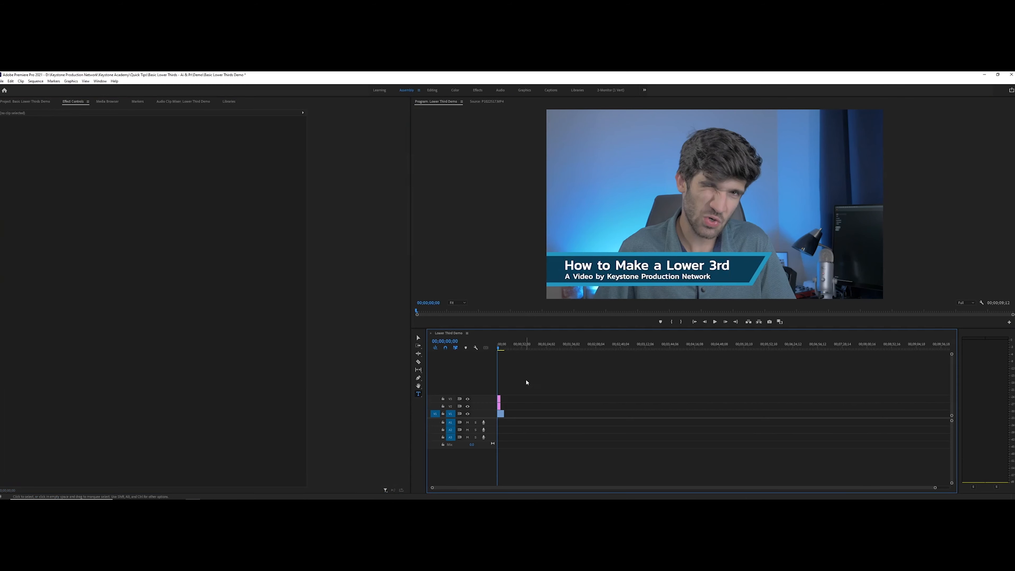
Step: Change the font style of the second text line to Medium Italic
click(499, 406)
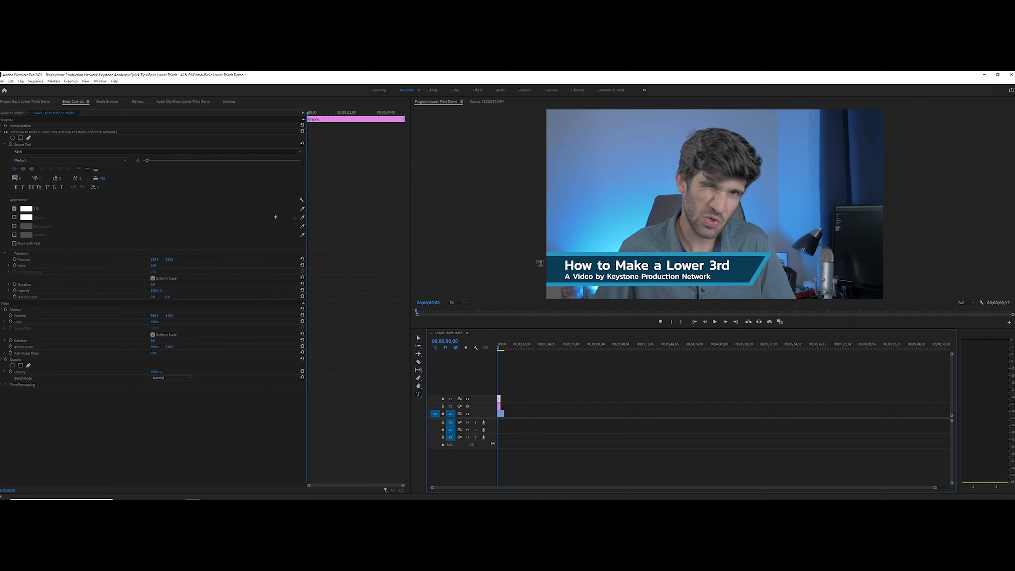
click(729, 277)
drag(711, 277, 508, 282)
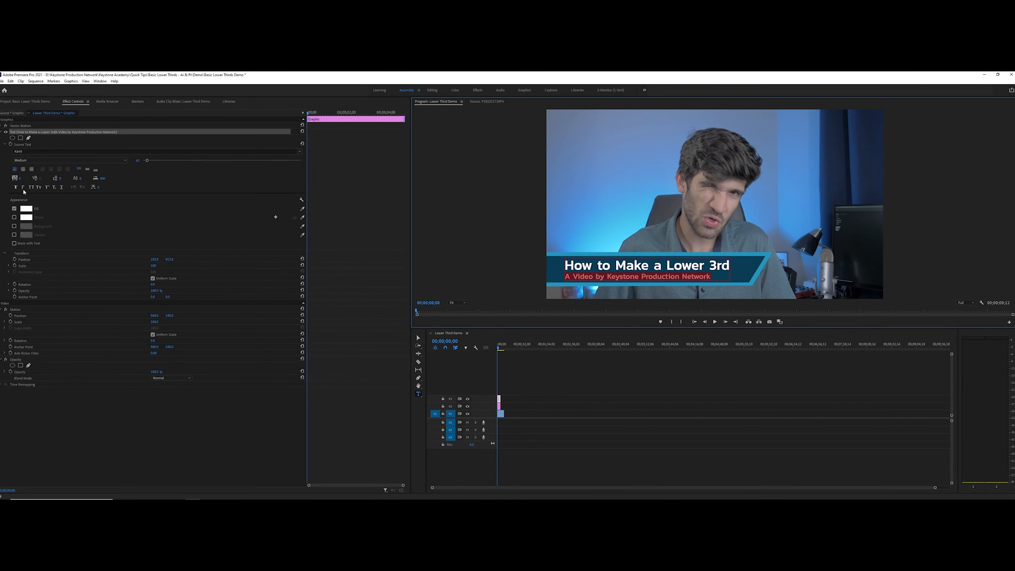
click(120, 160)
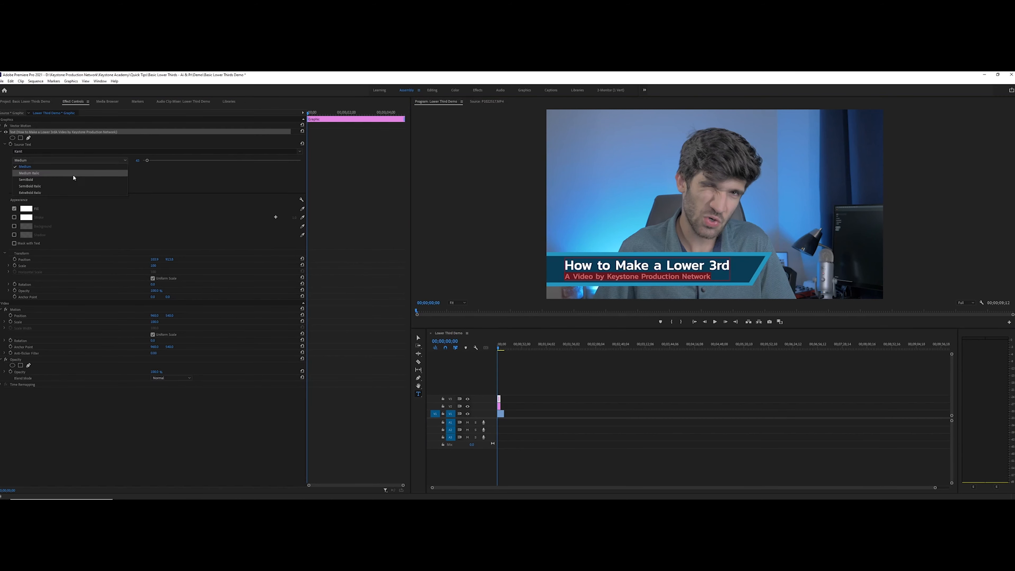
click(73, 173)
click(534, 403)
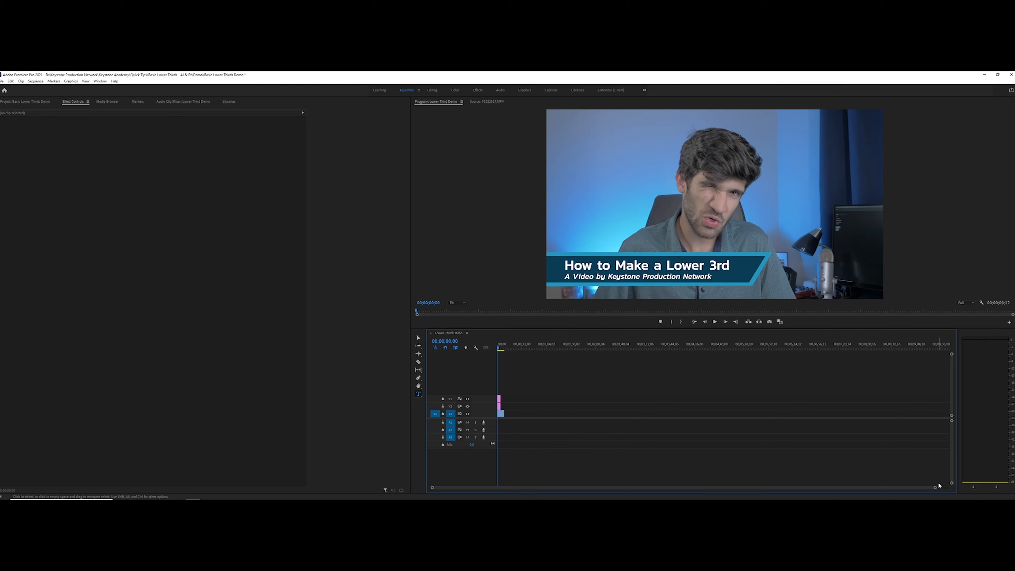
Step: Enable Position keyframing on the banner image clip and place its on-screen position keyframe at 00;00;00;10
drag(935, 487, 755, 499)
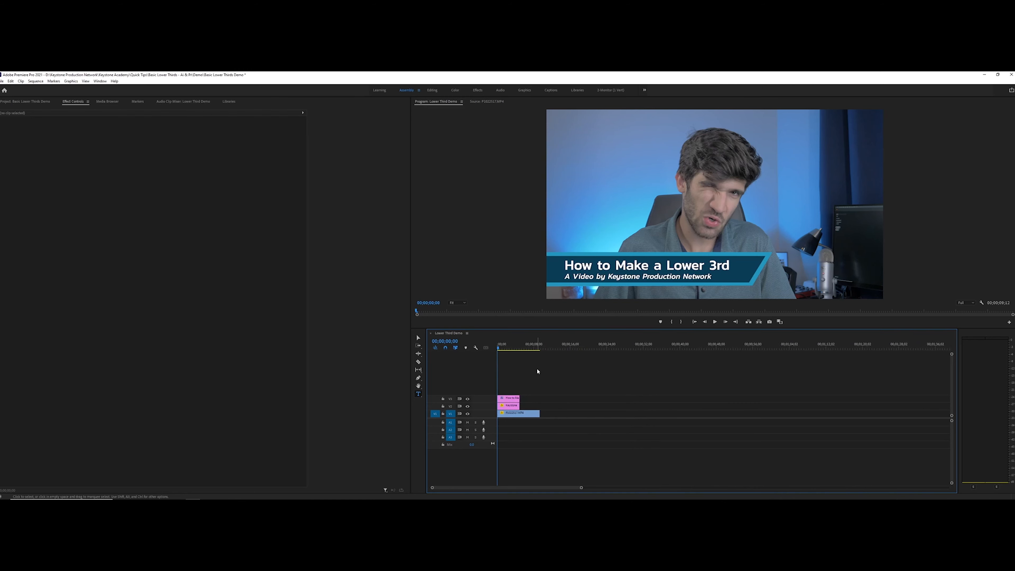
click(514, 406)
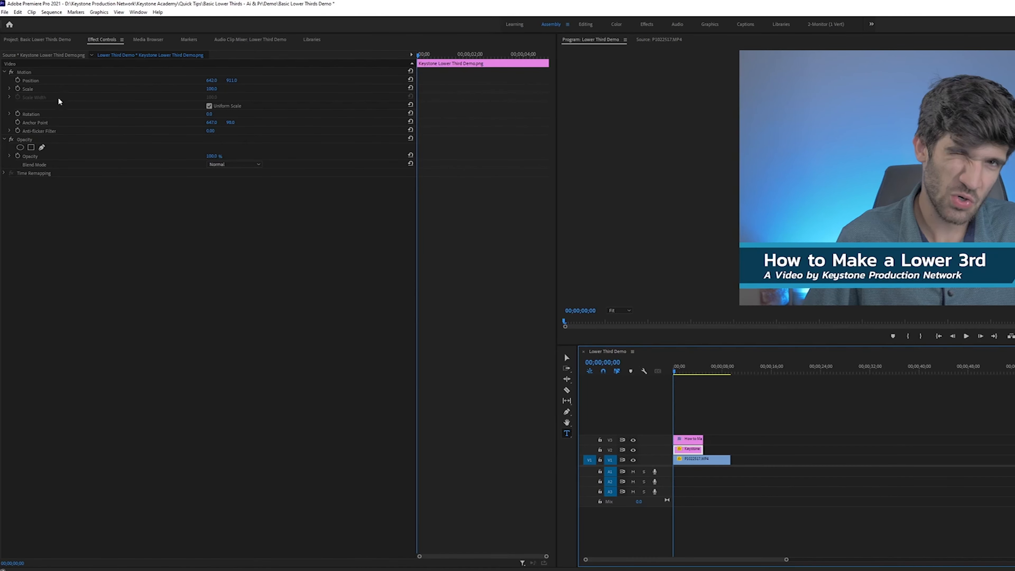
click(18, 81)
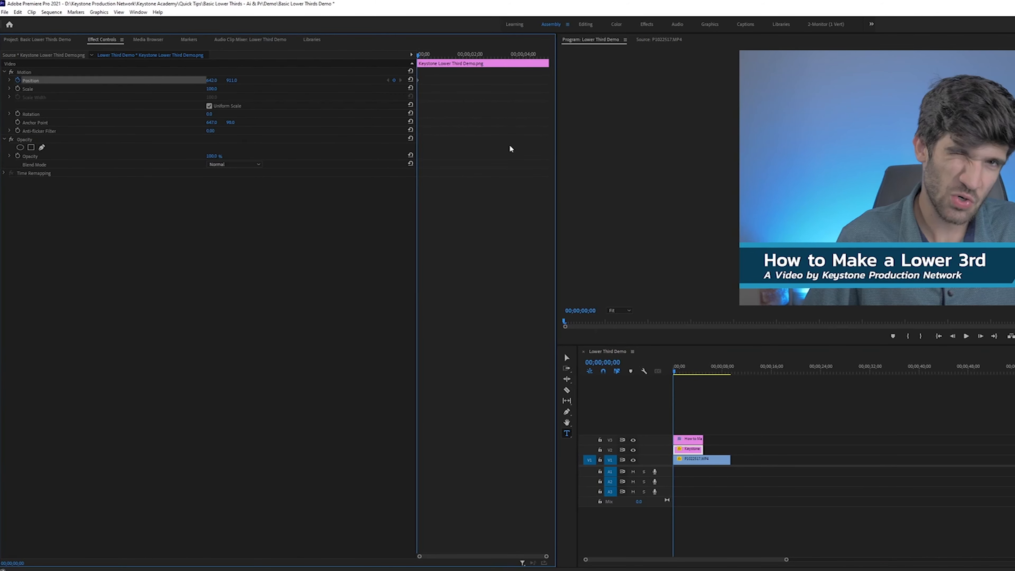
drag(417, 54, 427, 60)
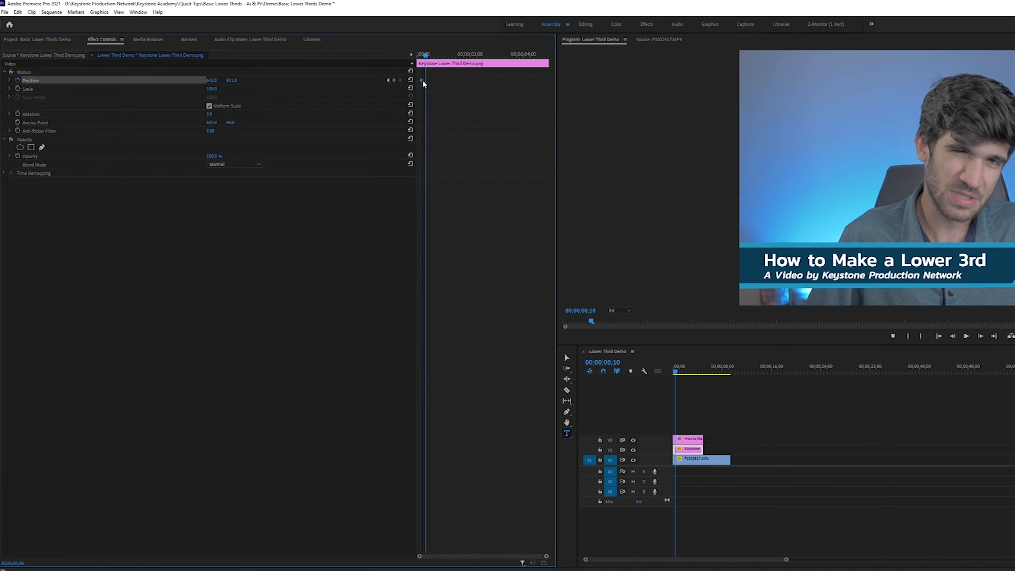
Step: Add a Position keyframe at the banner clip's start with the banner moved horizontally off the left side of the frame
drag(426, 54, 417, 58)
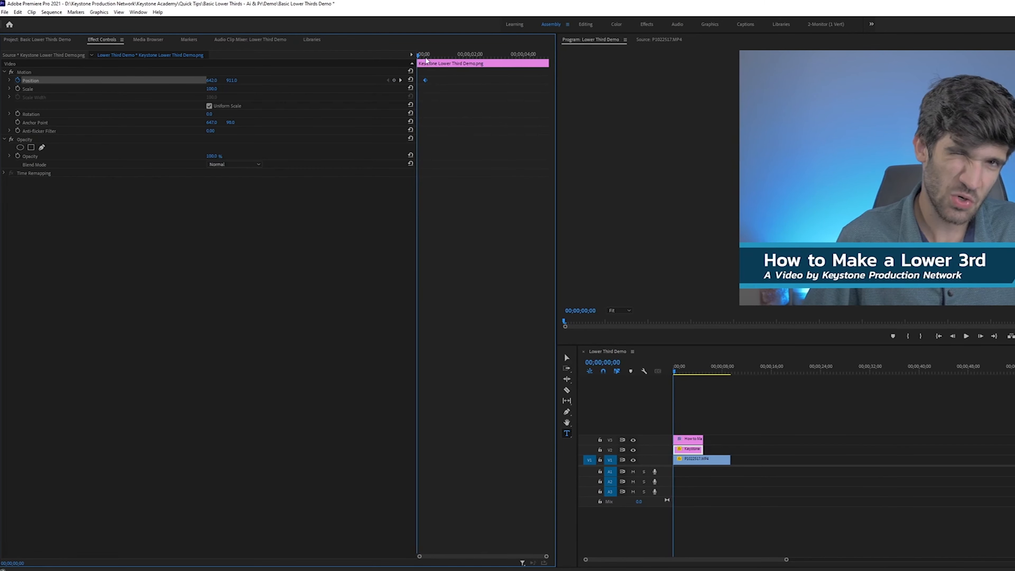
click(394, 81)
drag(211, 80, 1, 81)
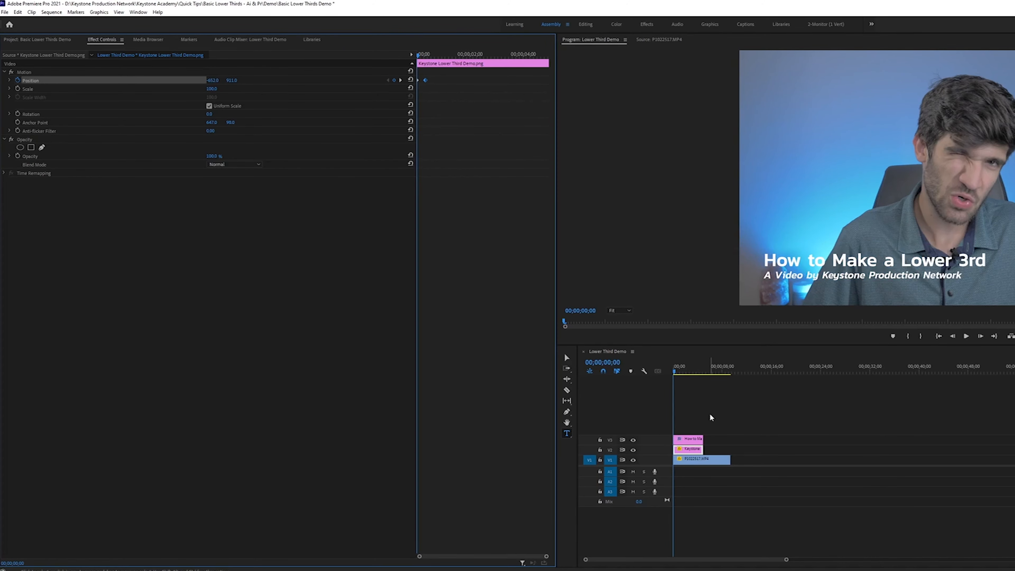
Step: Paste a copy of the banner's off-screen Position keyframe near the clip's end at 00;00;04;22
drag(429, 60, 543, 65)
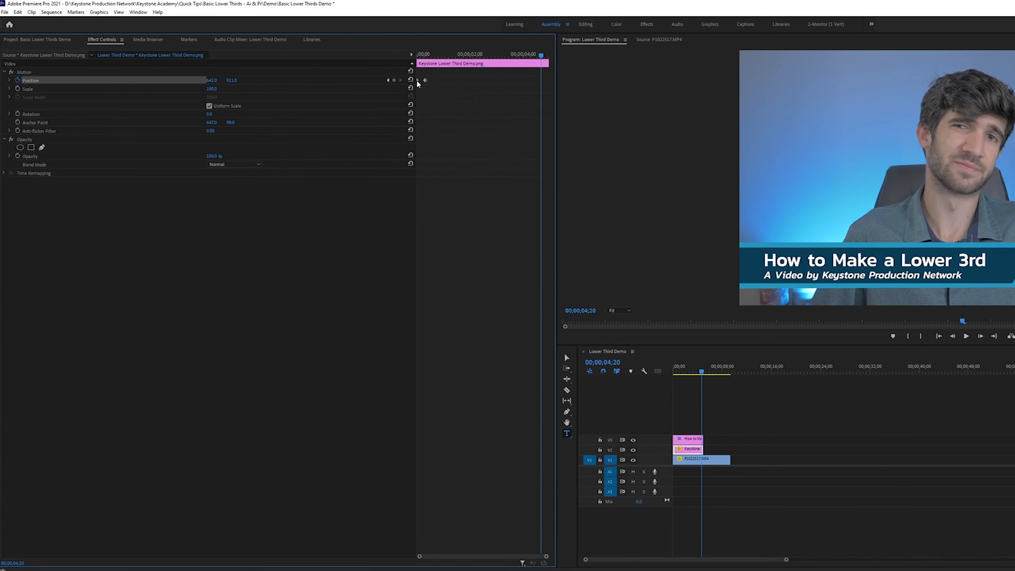
click(388, 80)
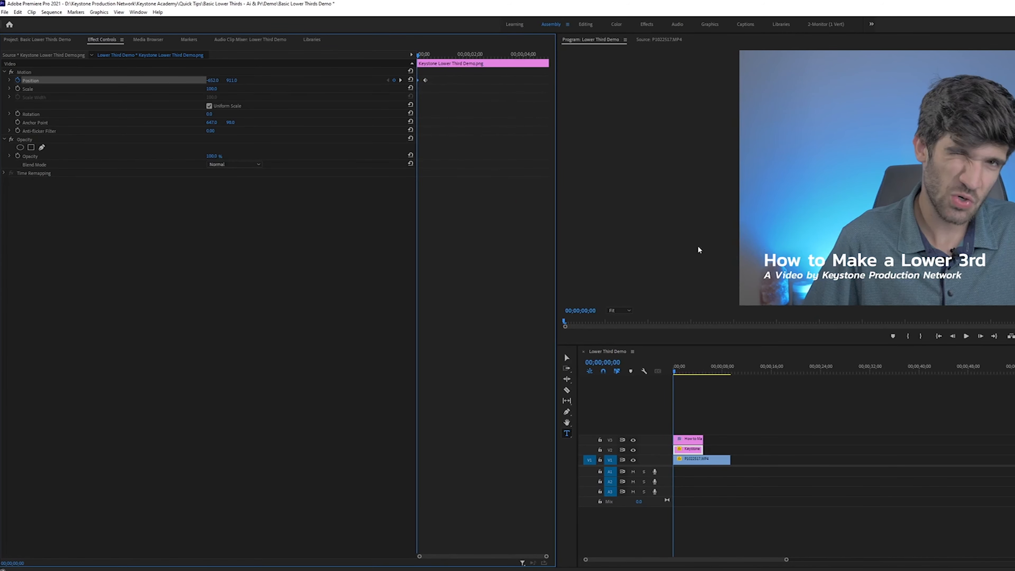
drag(430, 60, 544, 58)
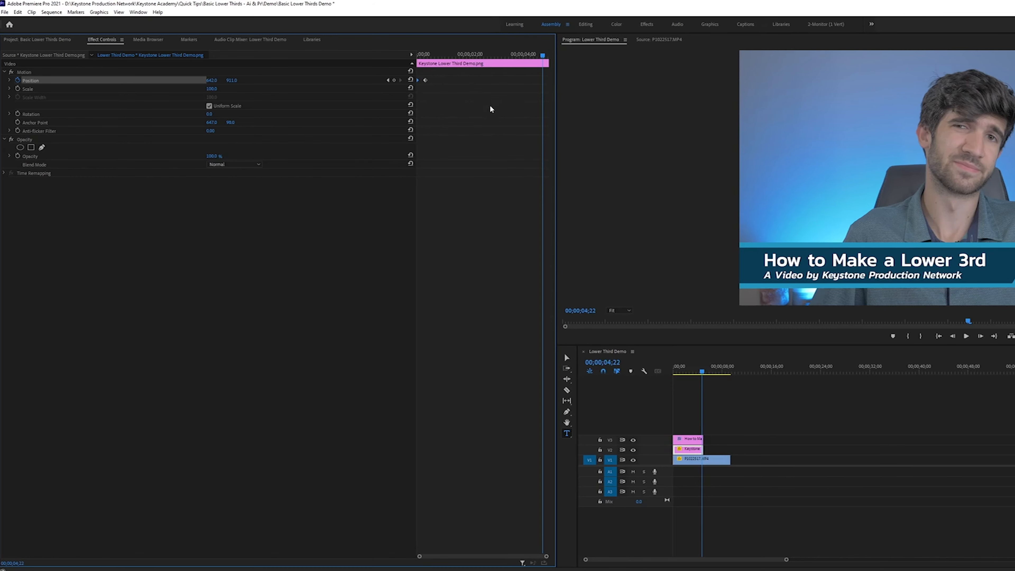
key(ctrl+v)
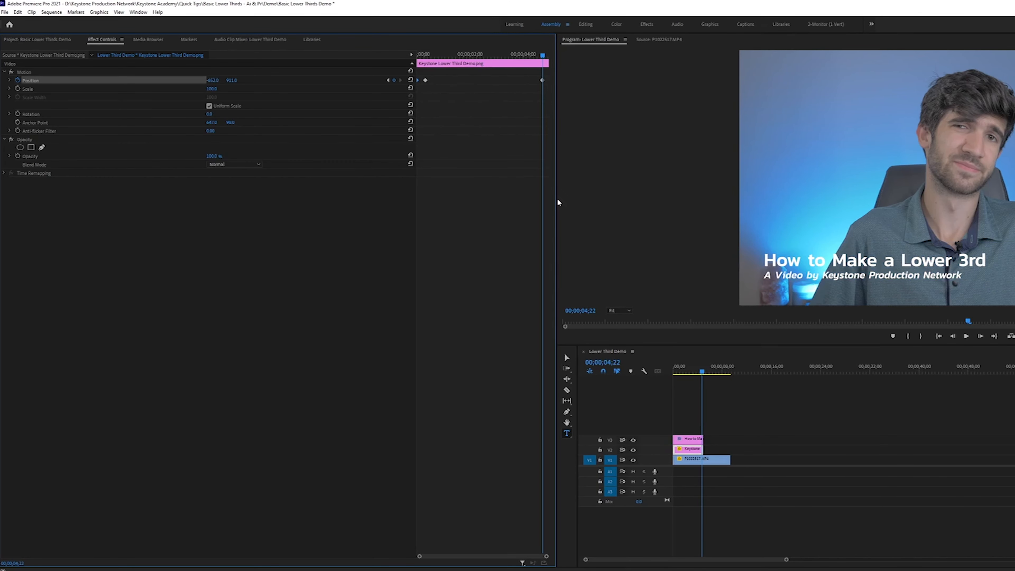
Step: Copy the banner's on-screen Position keyframe to 00;00;04;12, ten frames before the final off-screen keyframe
click(618, 363)
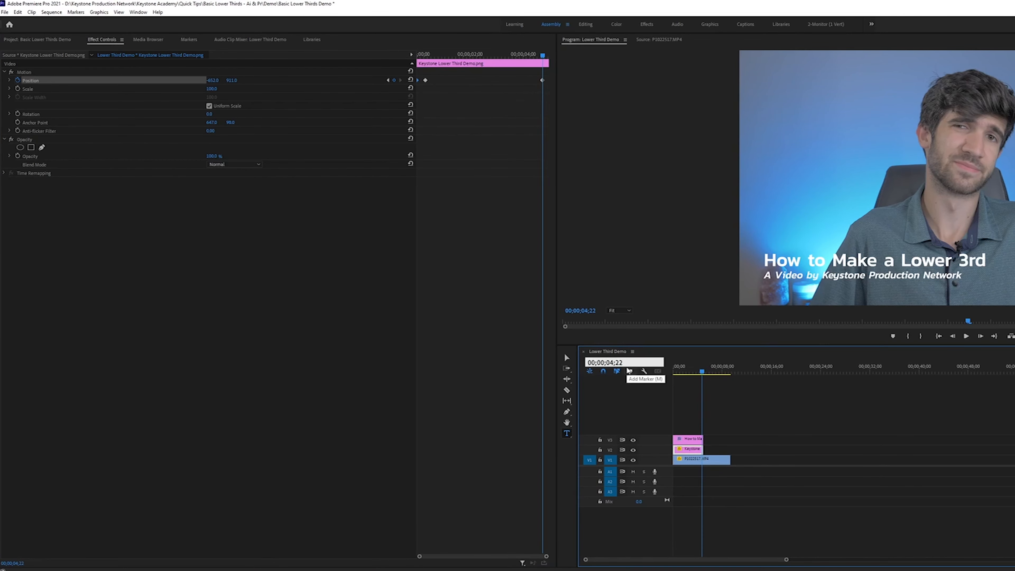
text(1)
key(Return)
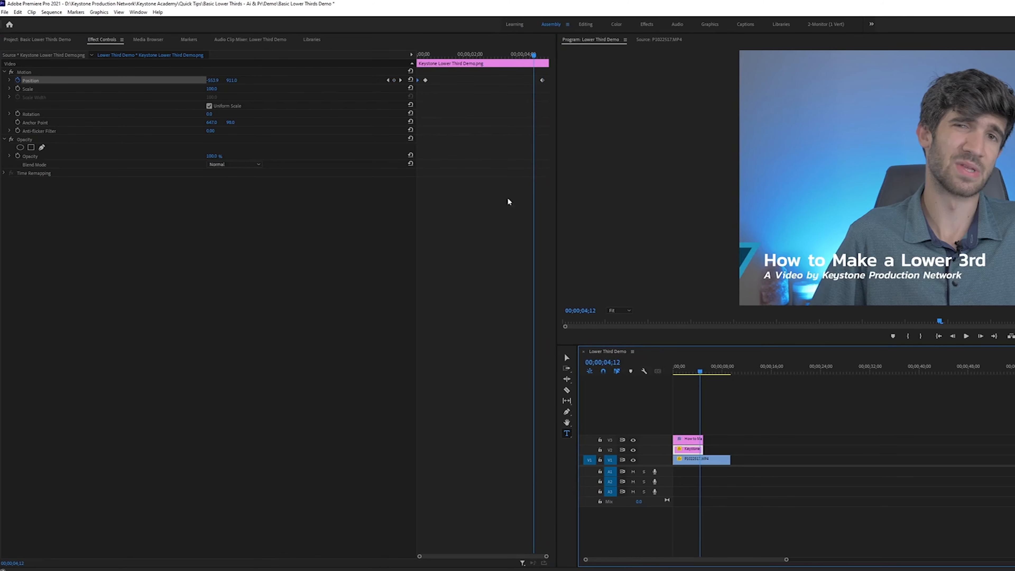
click(426, 80)
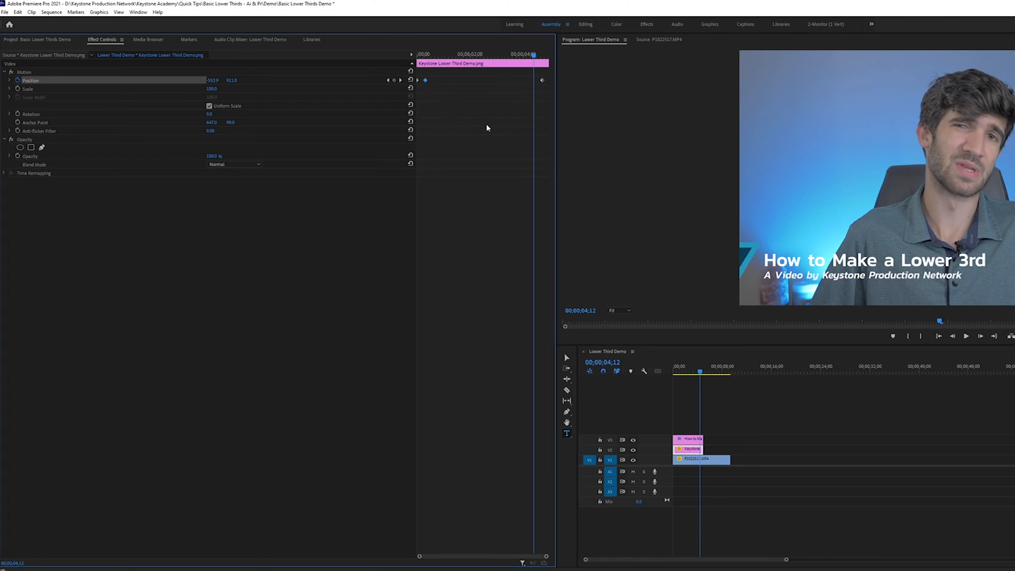
key(ctrl+v)
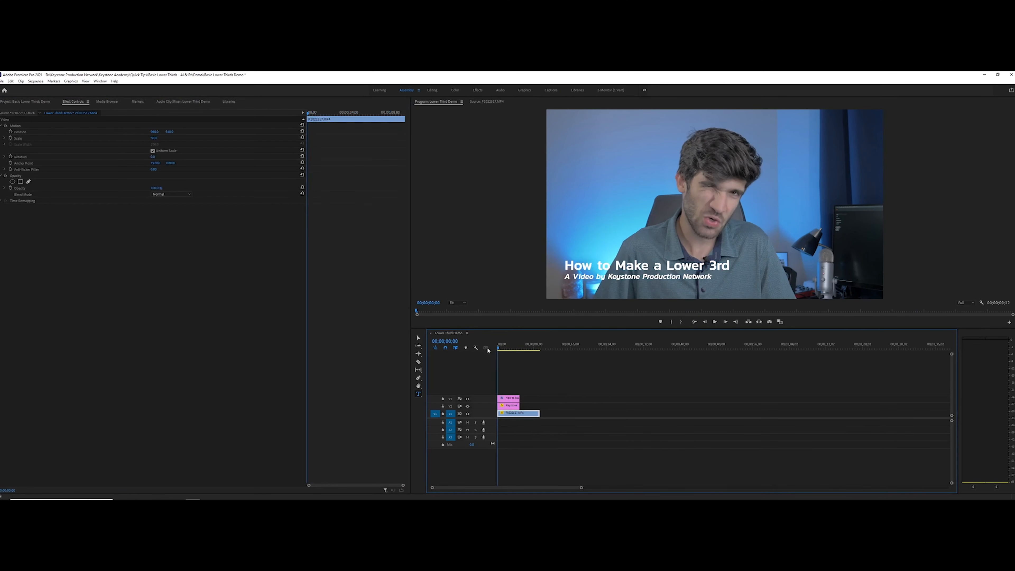
Step: Play the sequence from the start to review the banner sliding in behind the text
key(space)
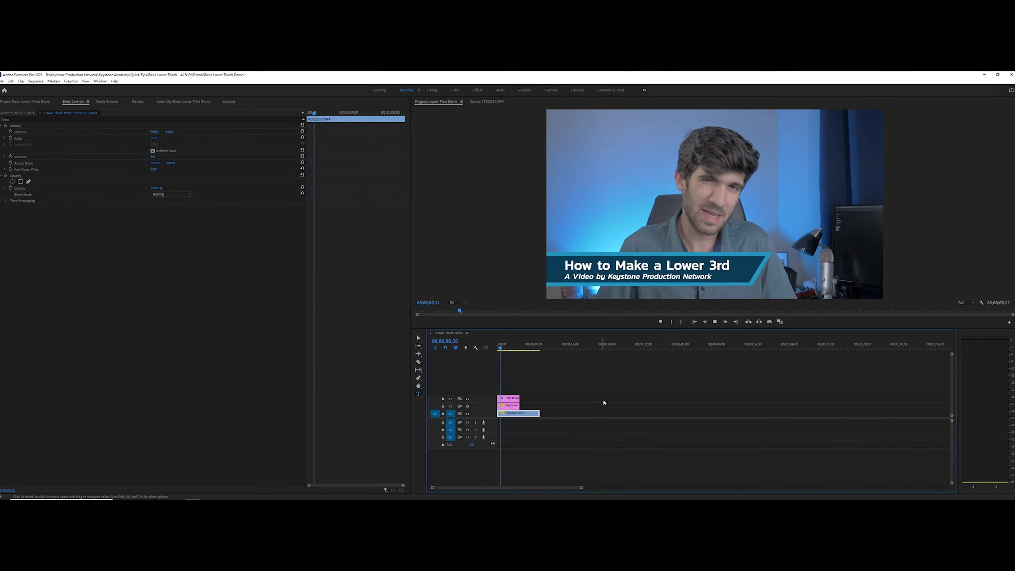
key(space)
mouse_move(502, 347)
mouse_down()
mouse_move(497, 355)
mouse_move(503, 347)
mouse_up()
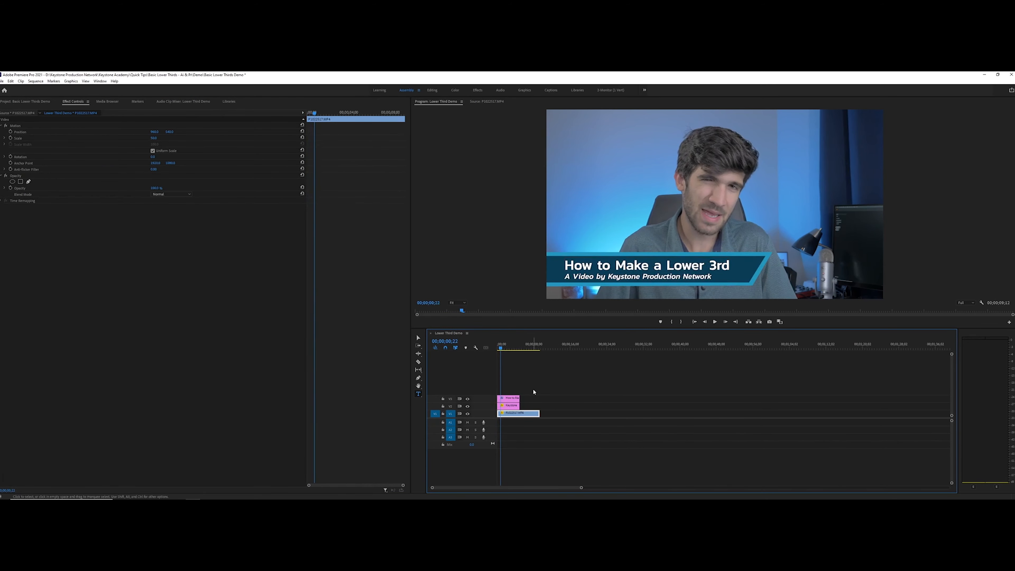
Step: Trim the start of the title text clip on V3 to 00;00;00;15
click(510, 399)
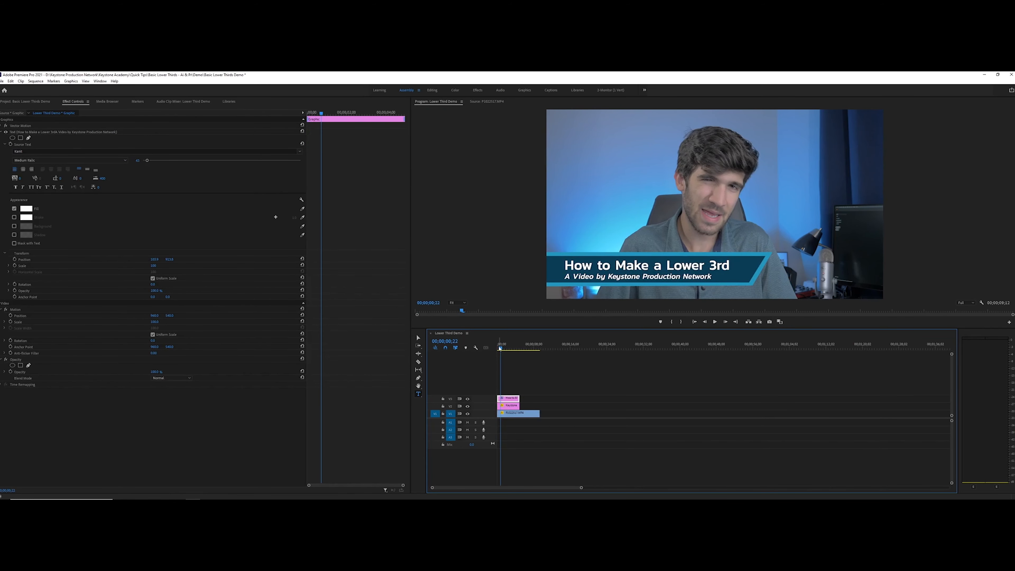
drag(500, 350, 499, 354)
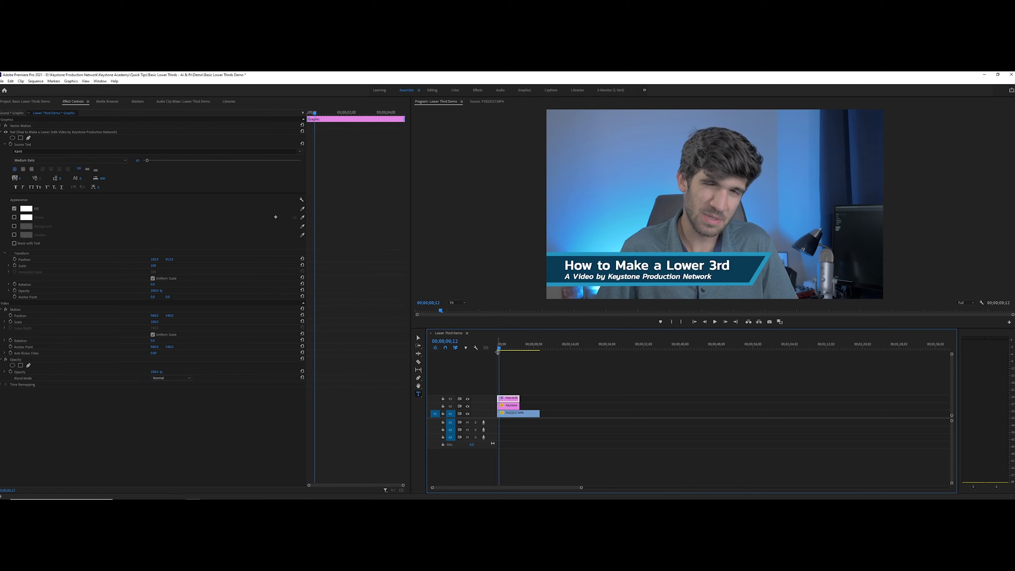
key(Right)
key(Right)
key(Right)
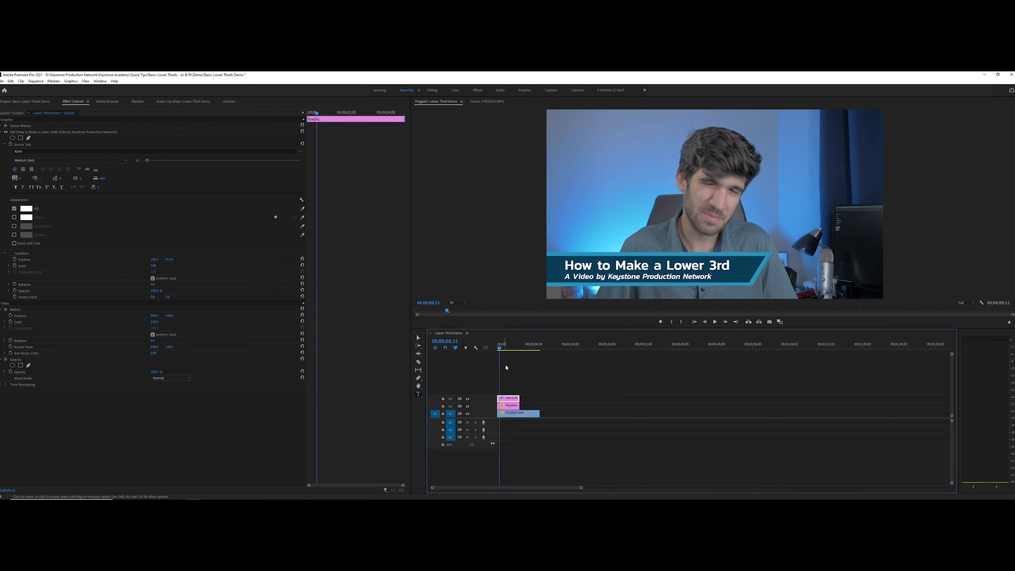
drag(498, 398, 501, 399)
Step: Apply the default transition to the start of the title text clip and set its duration to 10 frames
right_click(501, 398)
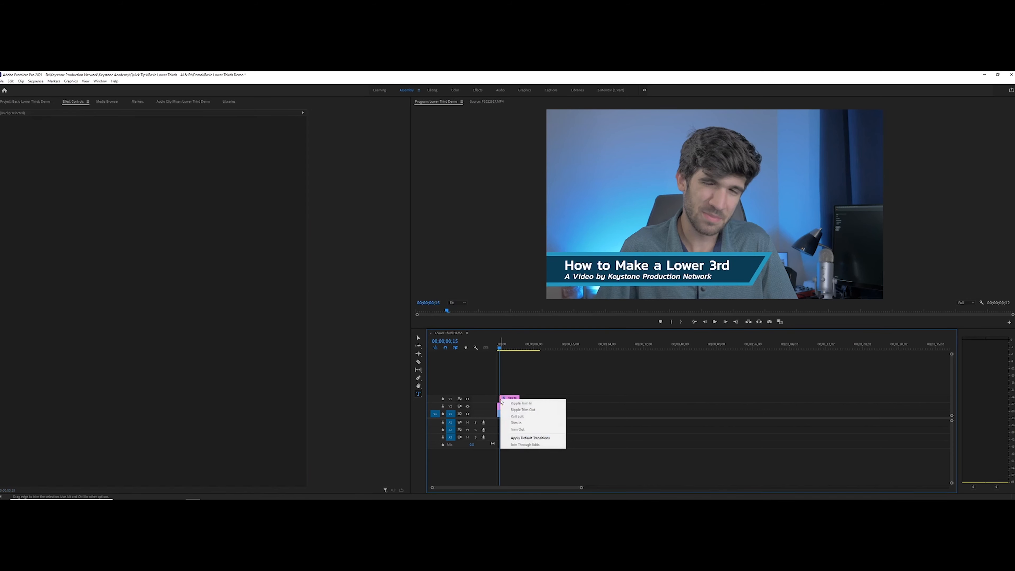
click(519, 437)
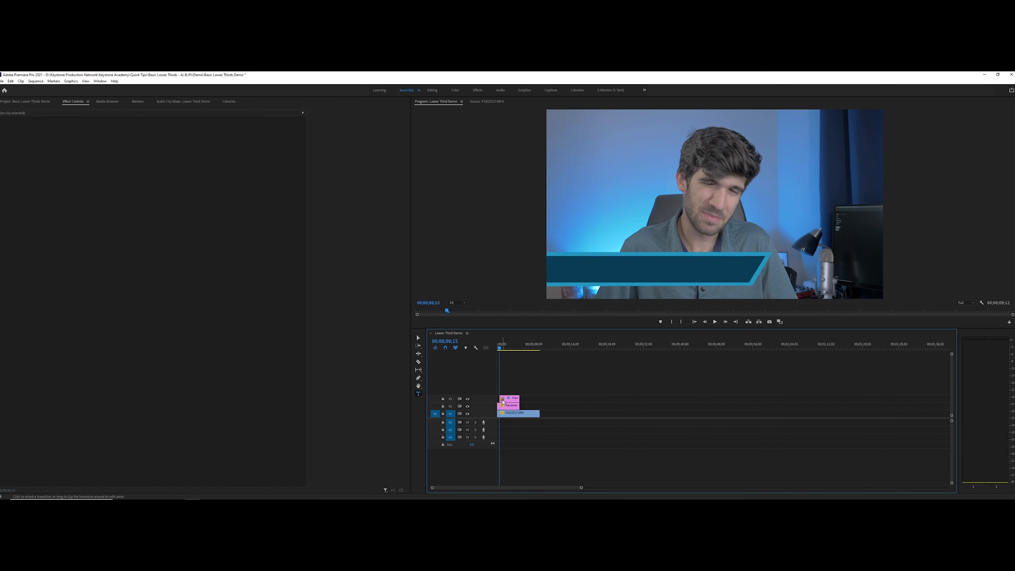
click(502, 401)
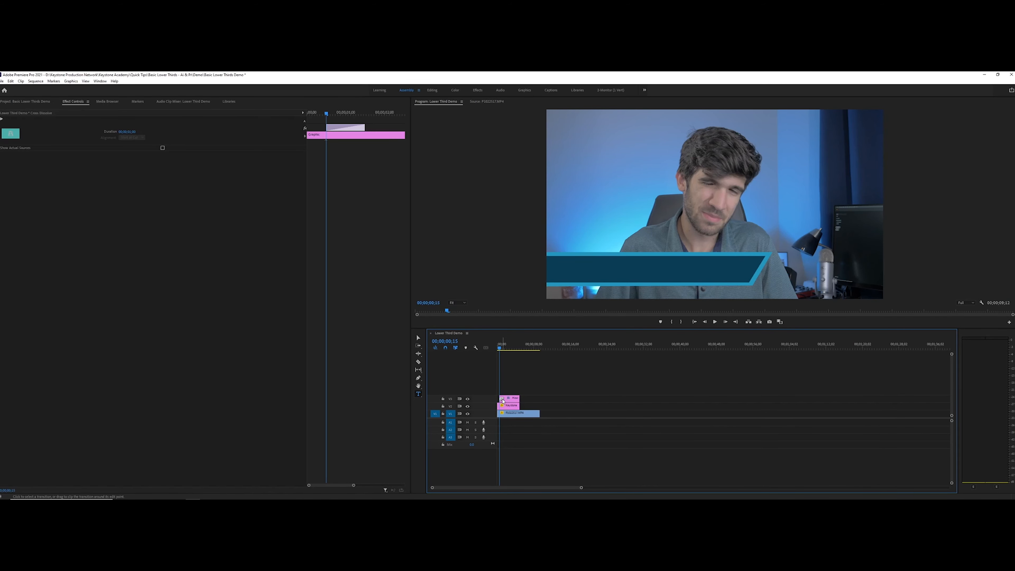
right_click(502, 401)
click(520, 403)
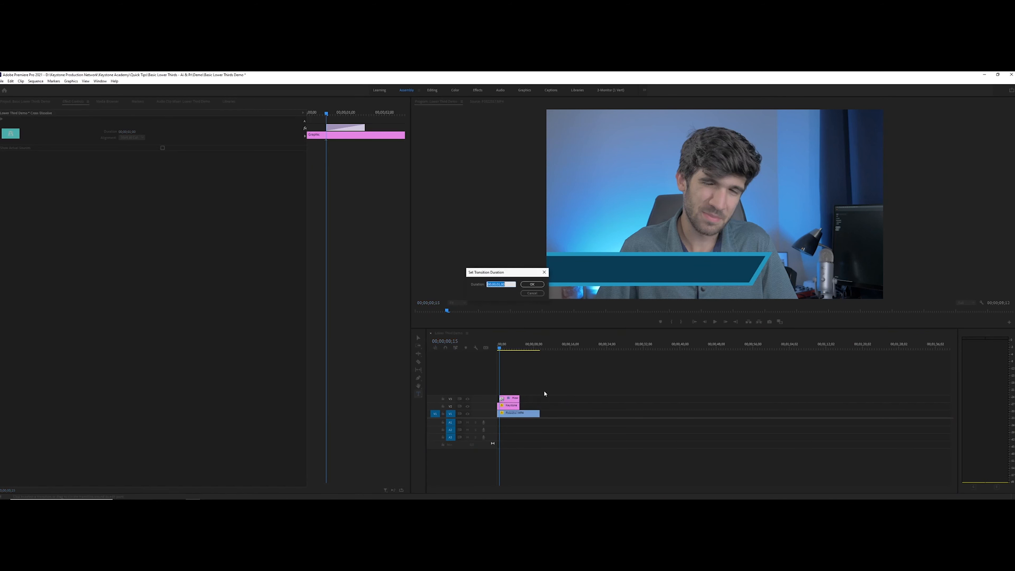
text(10)
key(Return)
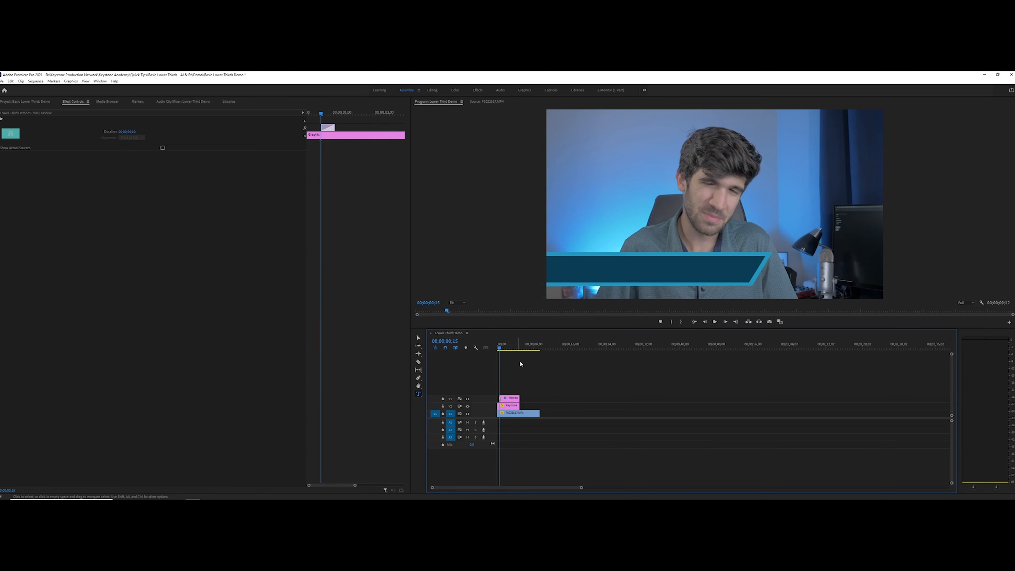
Step: Target video tracks V2 and V3 and place the playhead at the end of the lower third clips
drag(518, 349, 517, 349)
key(Down)
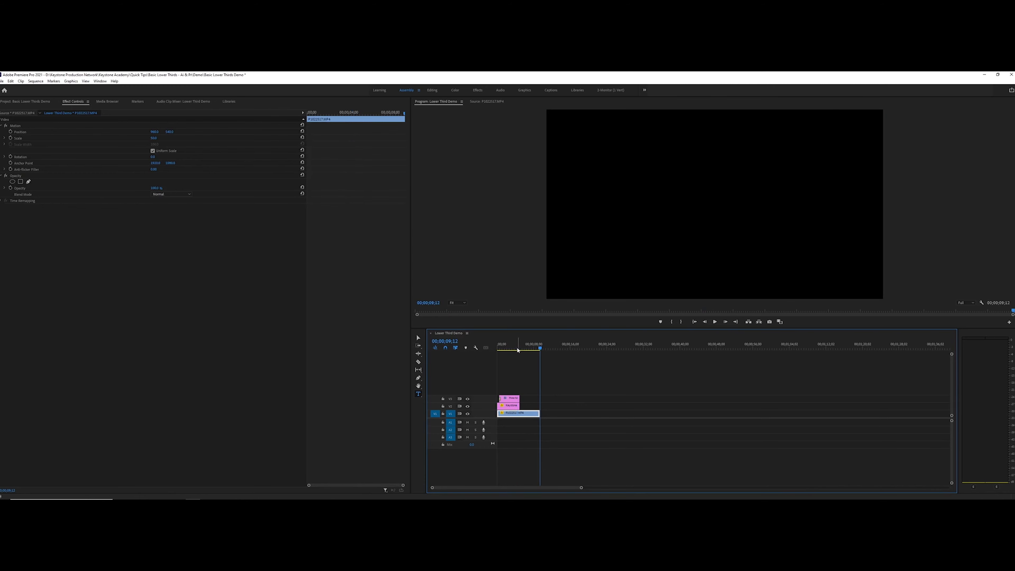
click(451, 406)
click(450, 399)
key(Up)
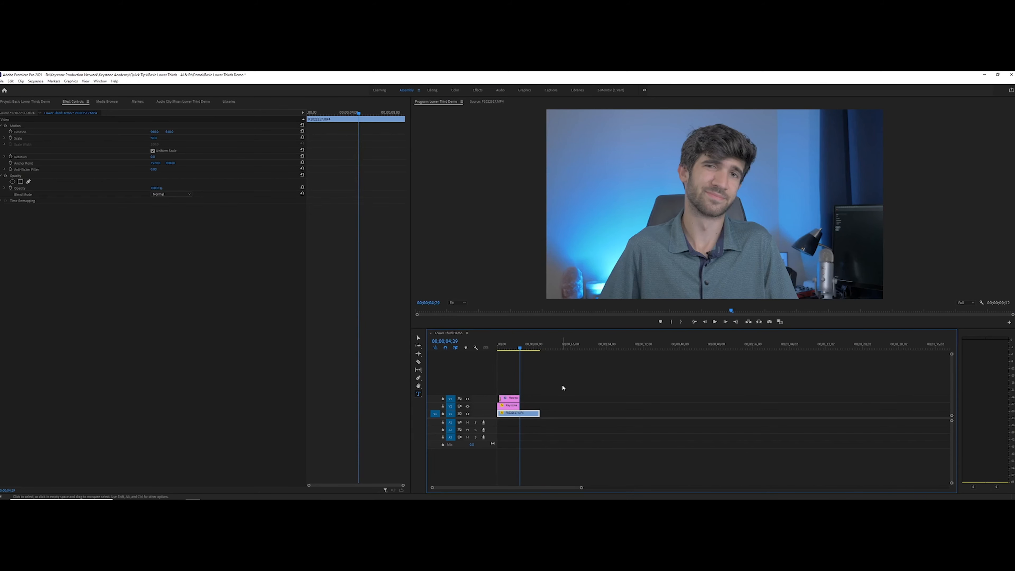
Step: Trim the end of the title text clip on V3 to 00;00;04;04
click(445, 341)
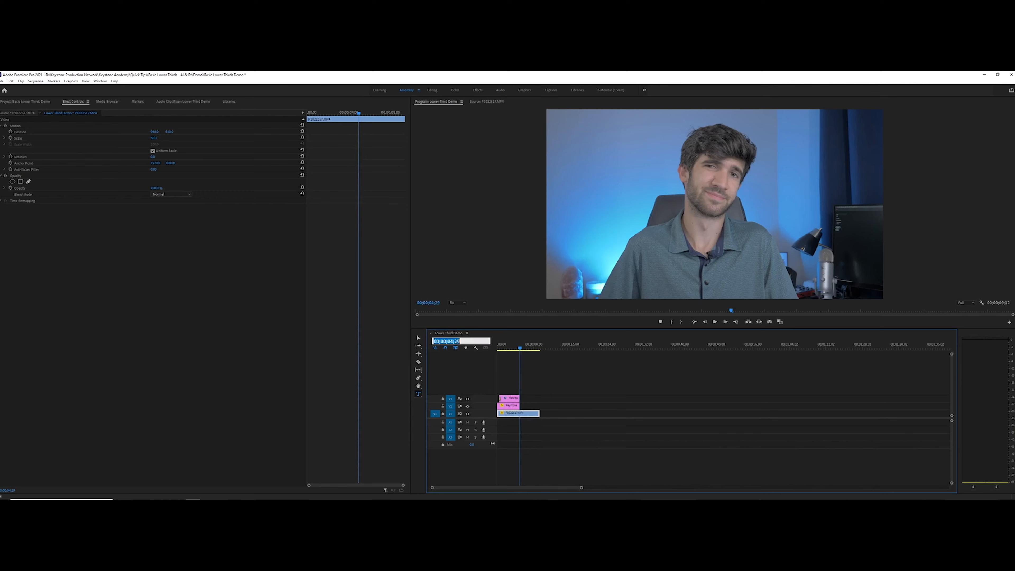
click(460, 340)
key(BackSpace)
key(BackSpace)
text(15)
key(Return)
drag(518, 348, 518, 349)
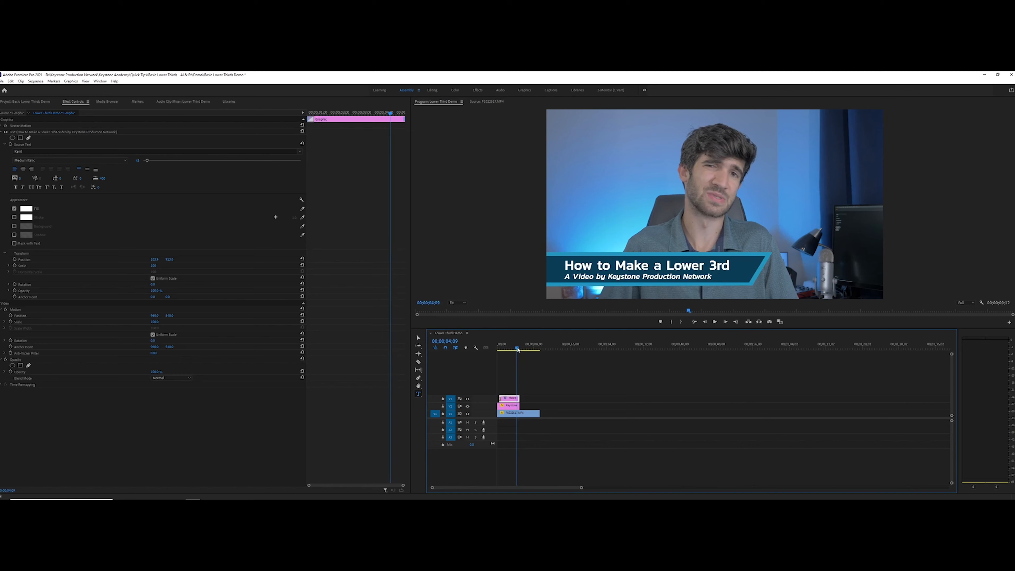
click(527, 407)
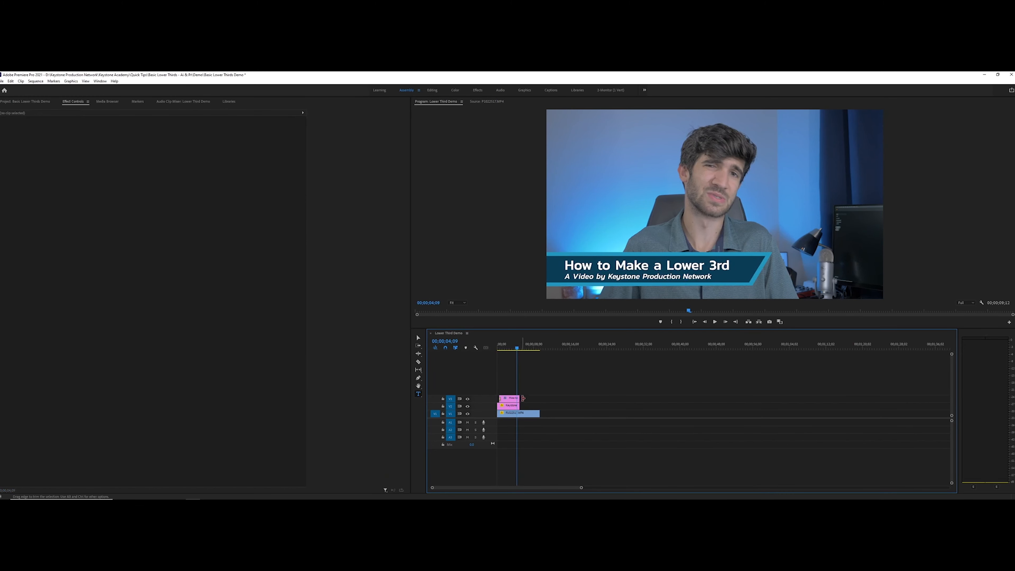
click(458, 341)
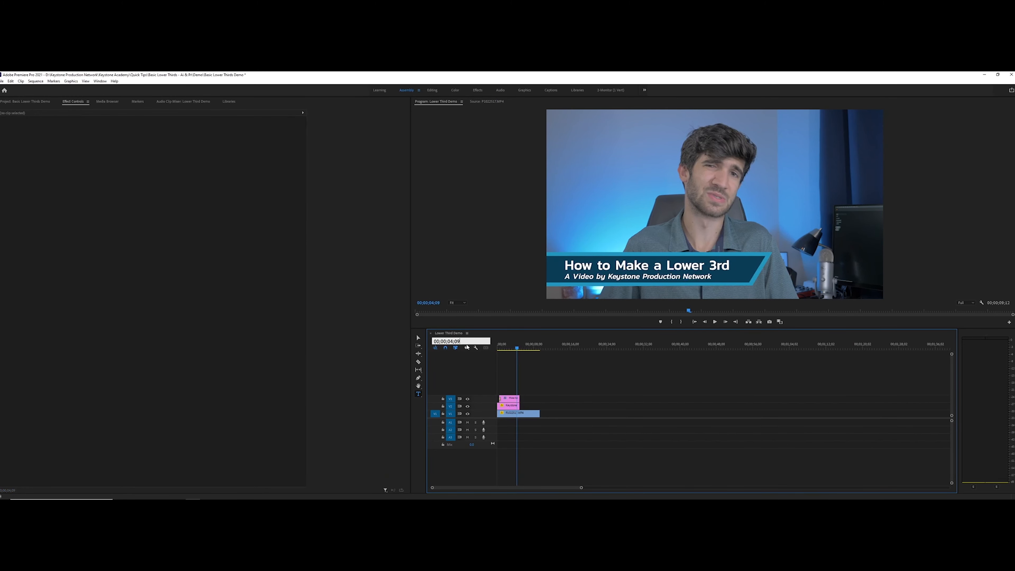
key(Return)
click(517, 398)
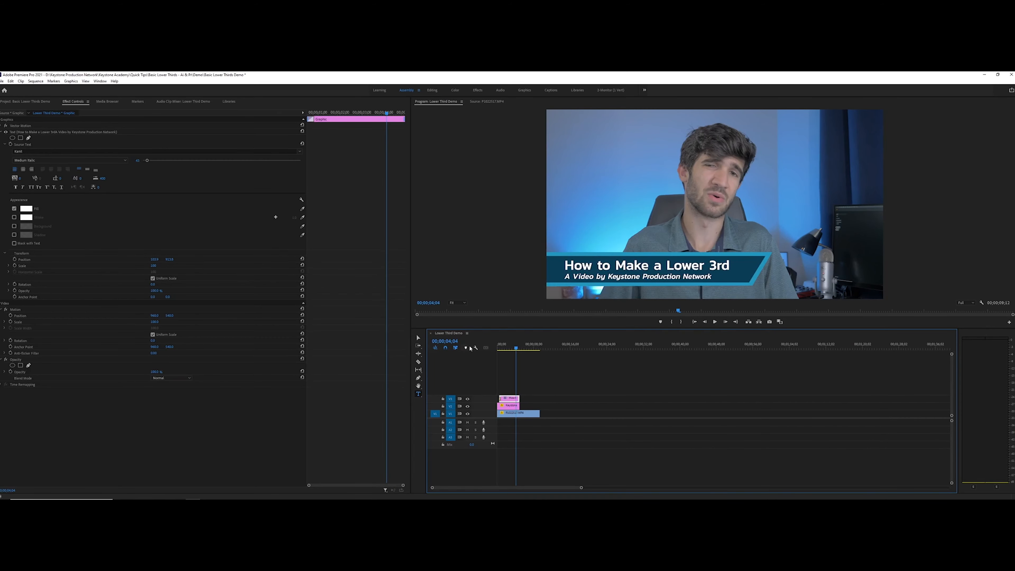
drag(521, 397, 515, 398)
Step: Apply the default transition to the end of the title text clip and set its duration to 10 frames
right_click(516, 400)
click(546, 439)
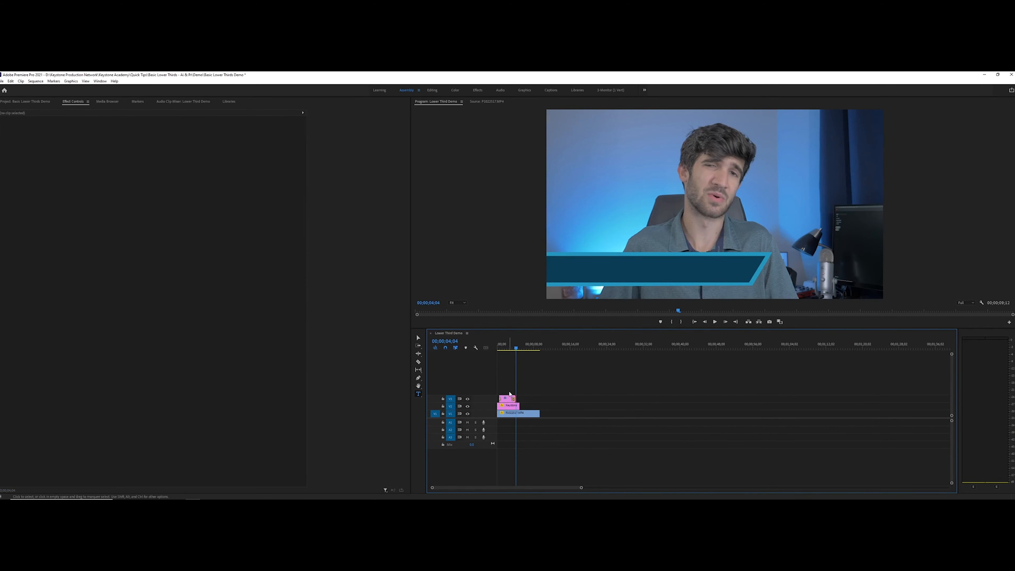
right_click(513, 400)
click(575, 401)
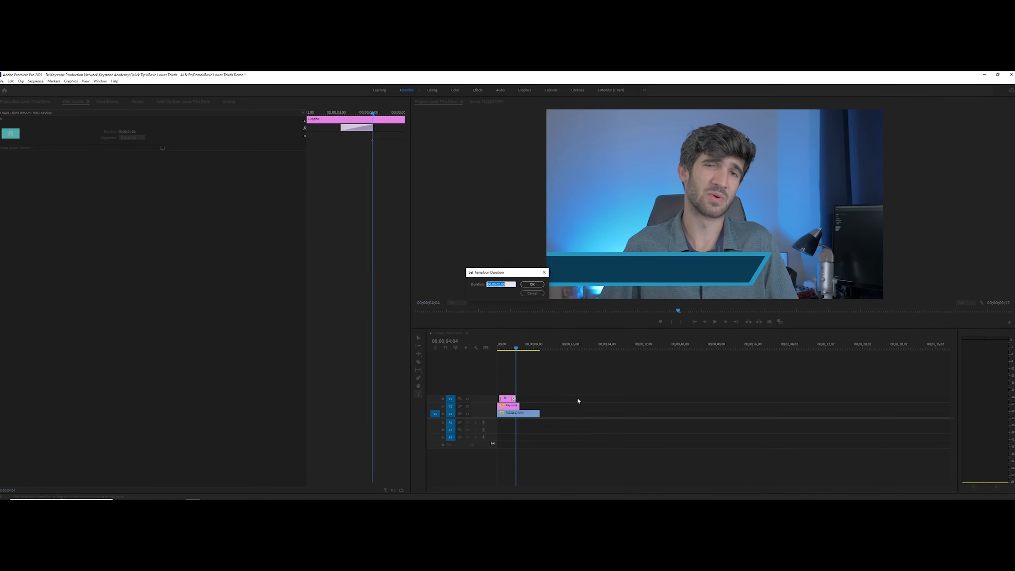
text(10)
key(Return)
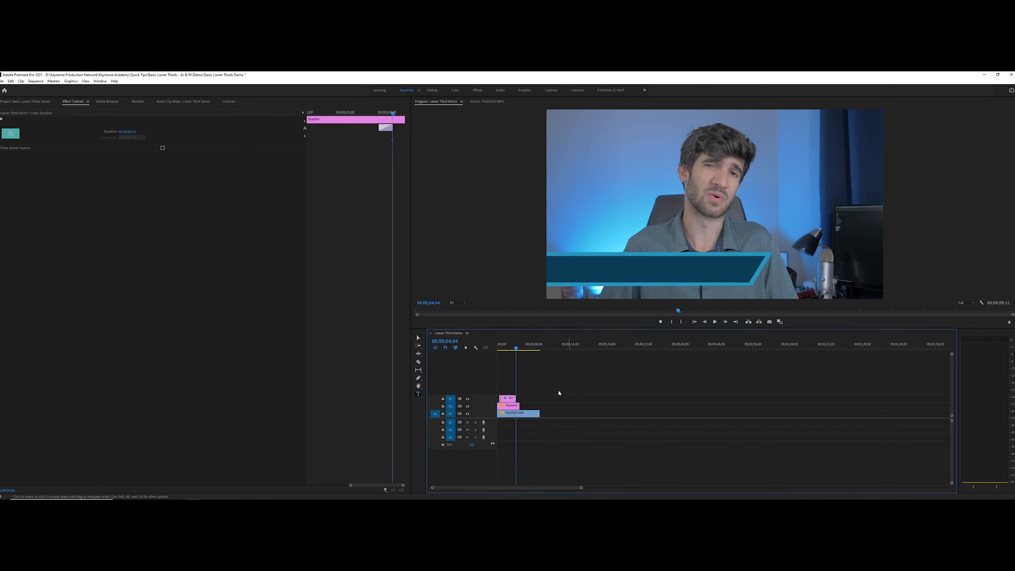
Step: Play the sequence from the beginning to review the complete lower third animation
click(502, 348)
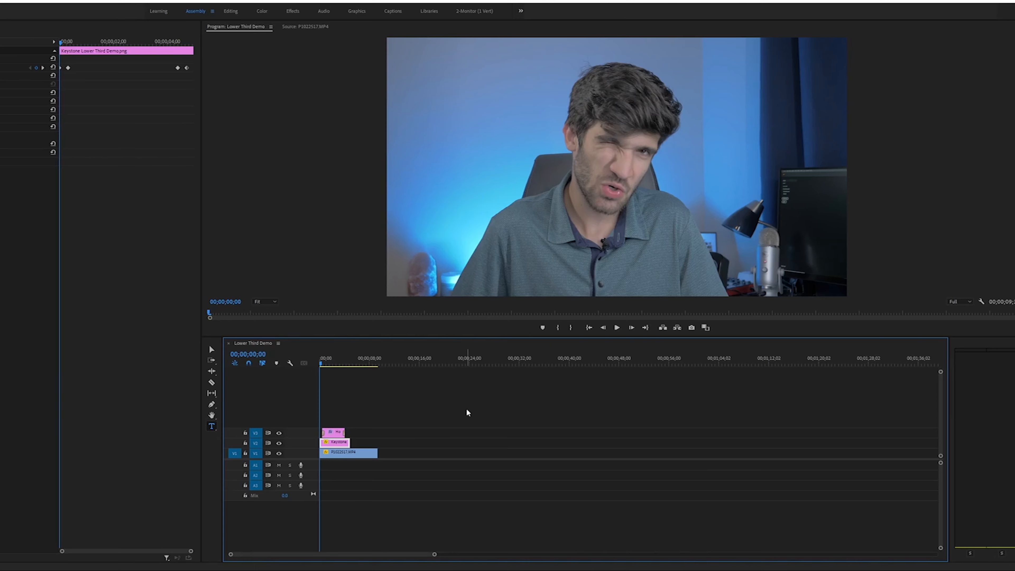
key(space)
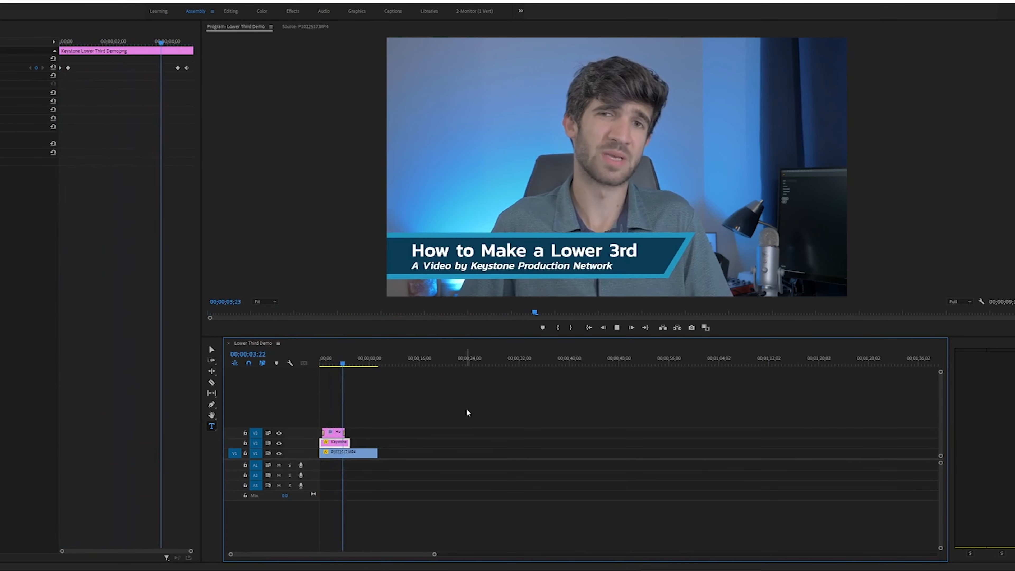
key(space)
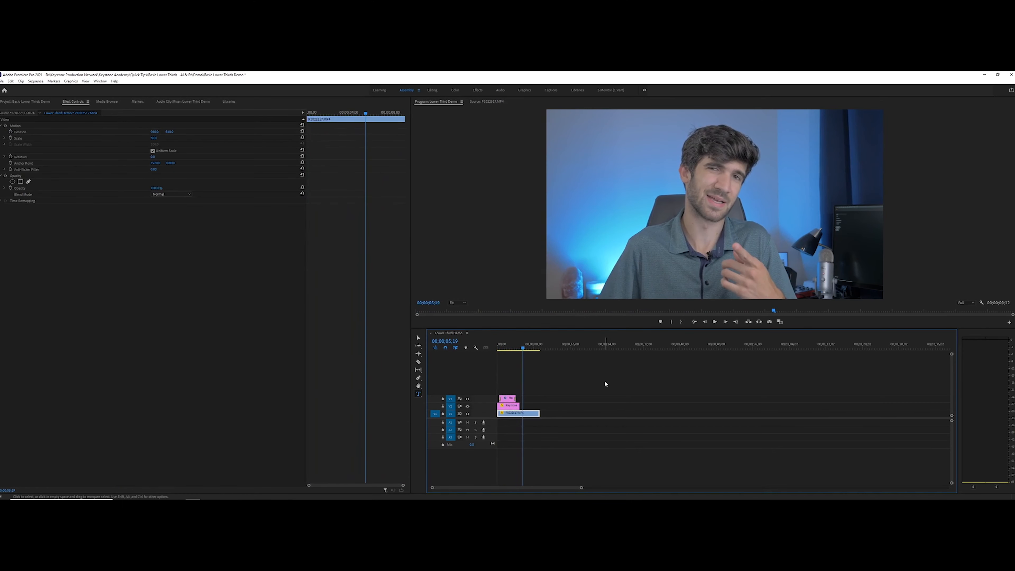